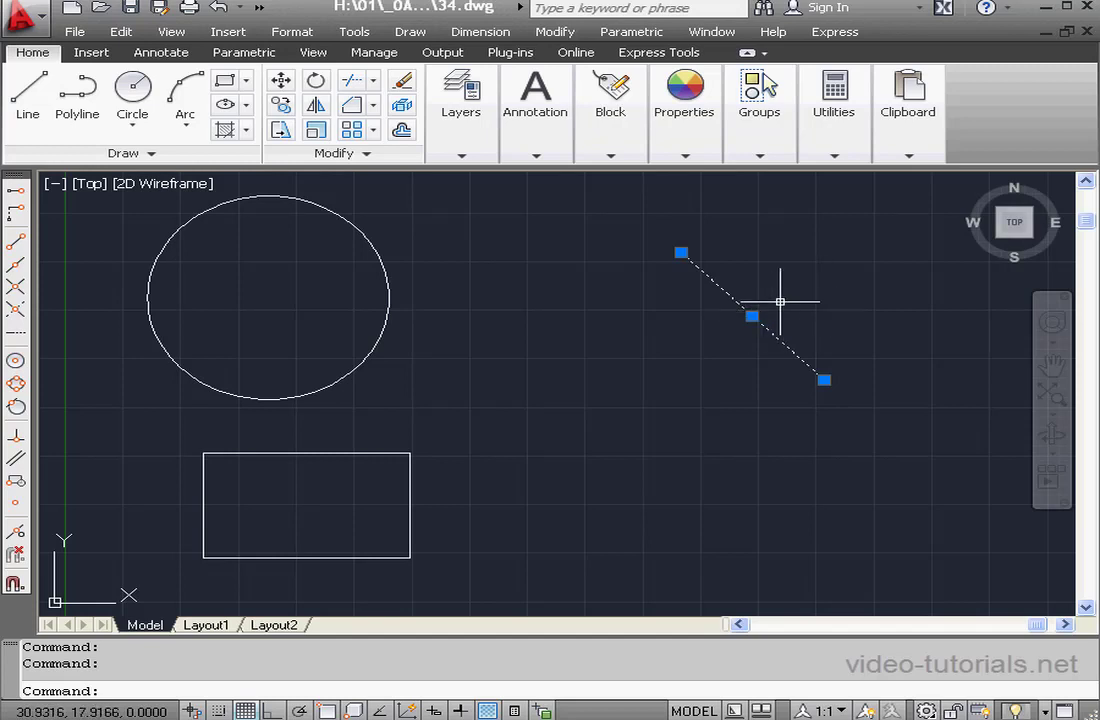
Step: Stretch the slanted line's lower endpoint down and inward by its grip to make the line steeper, and deselect everything
click(824, 380)
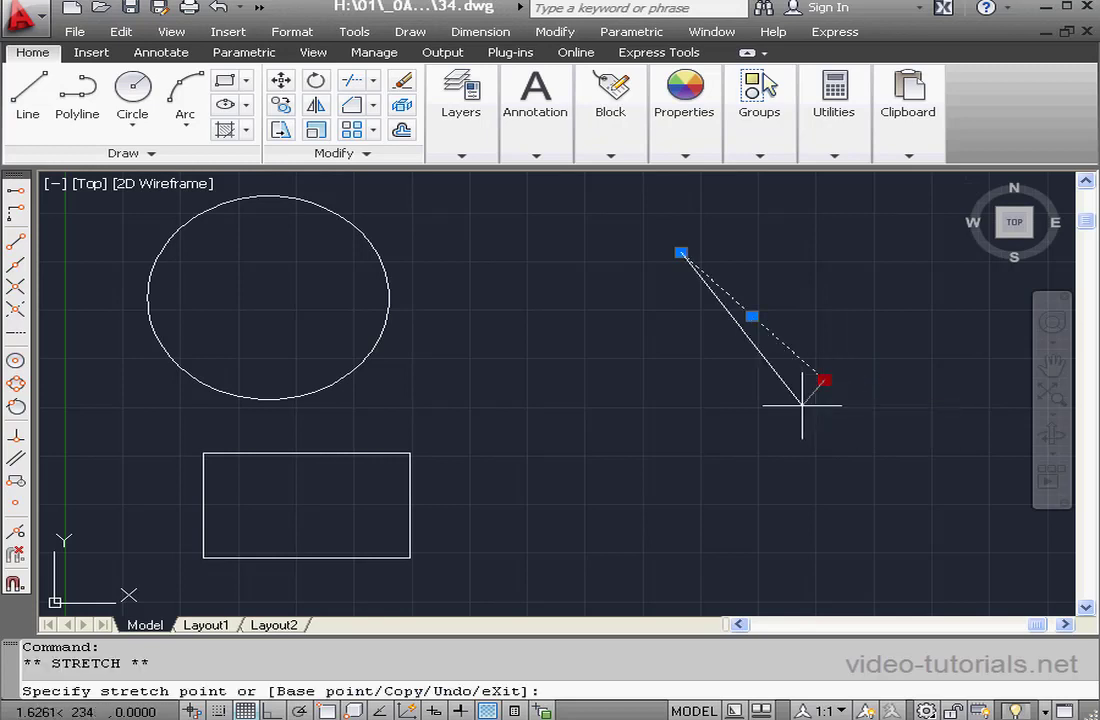
click(790, 424)
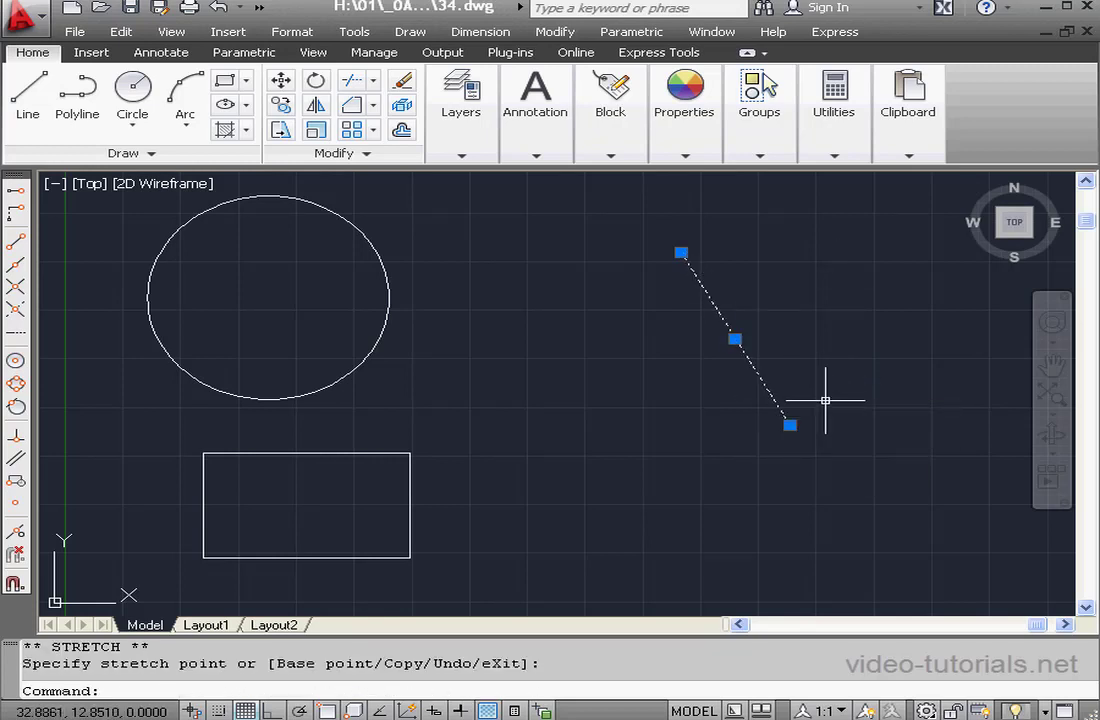
right_click(826, 288)
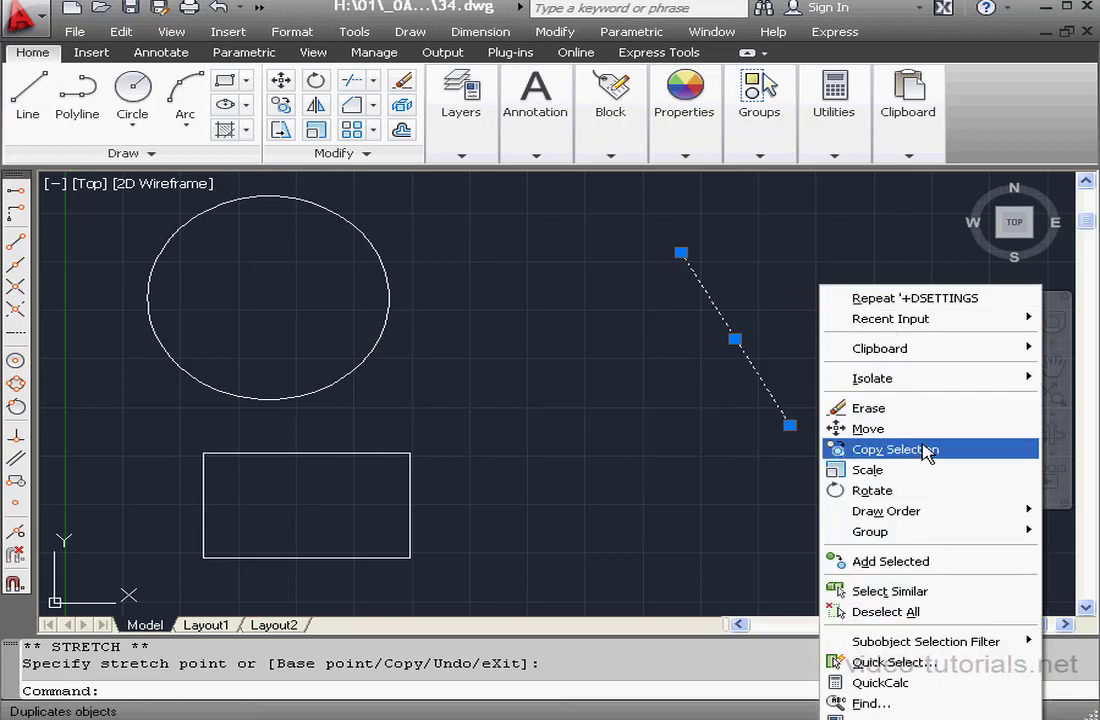
click(900, 611)
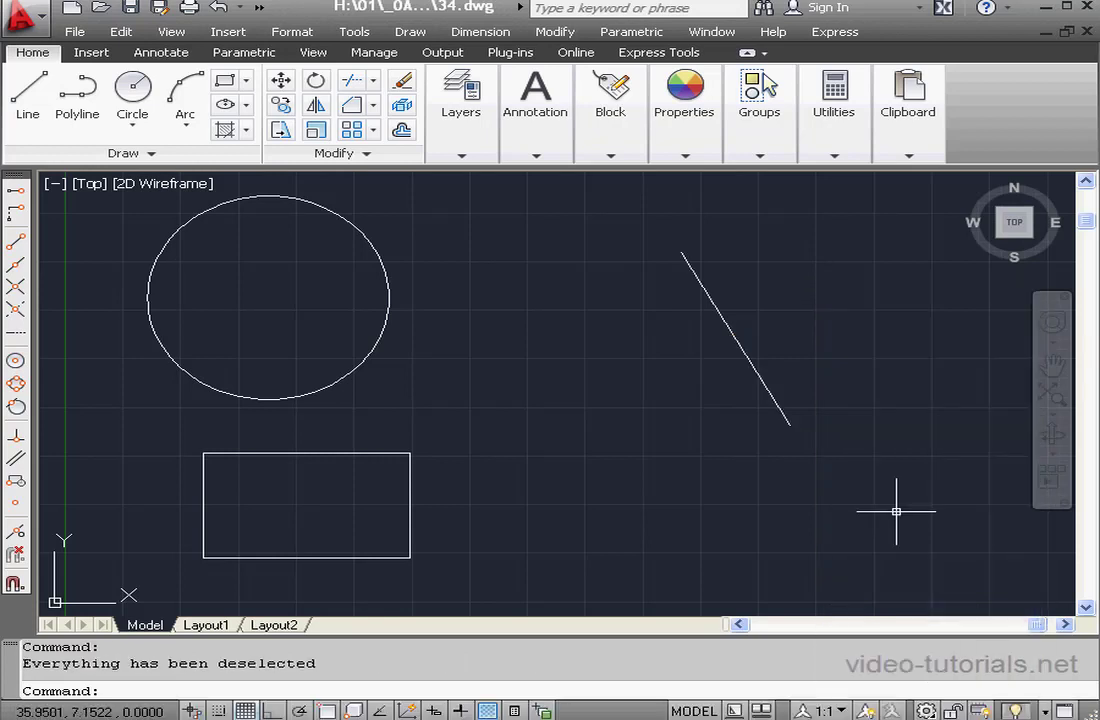
Step: Review the grip settings in the selection options, including the grip colors and the Show grips option, without keeping changes
right_click(841, 282)
click(922, 627)
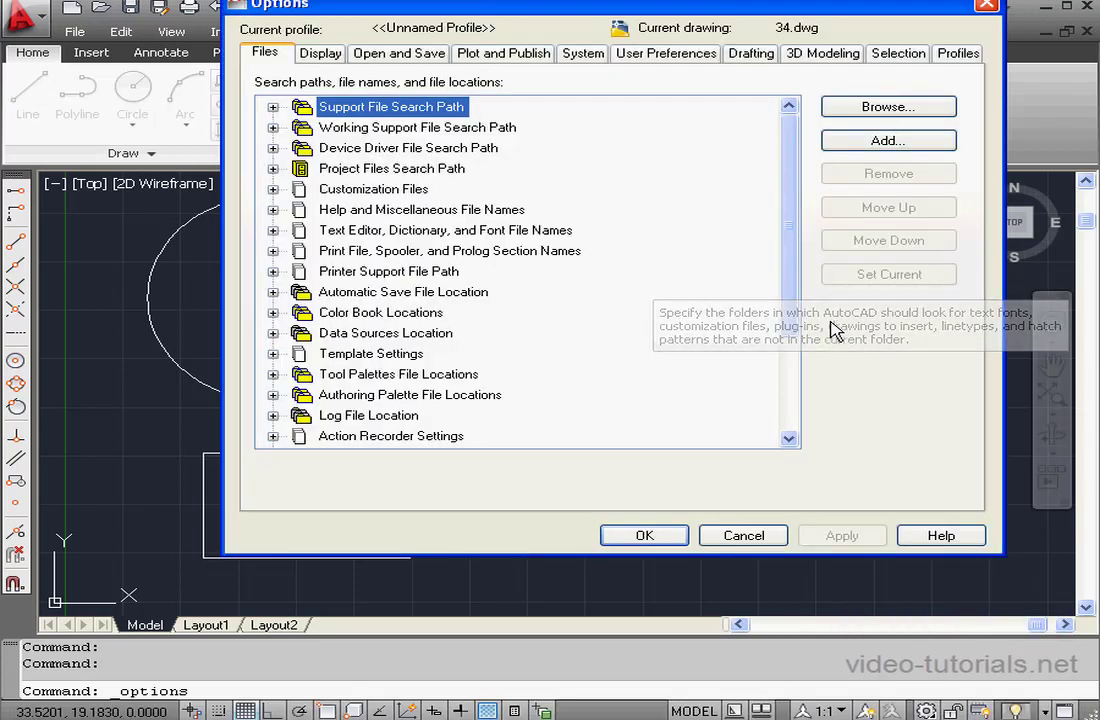
click(905, 54)
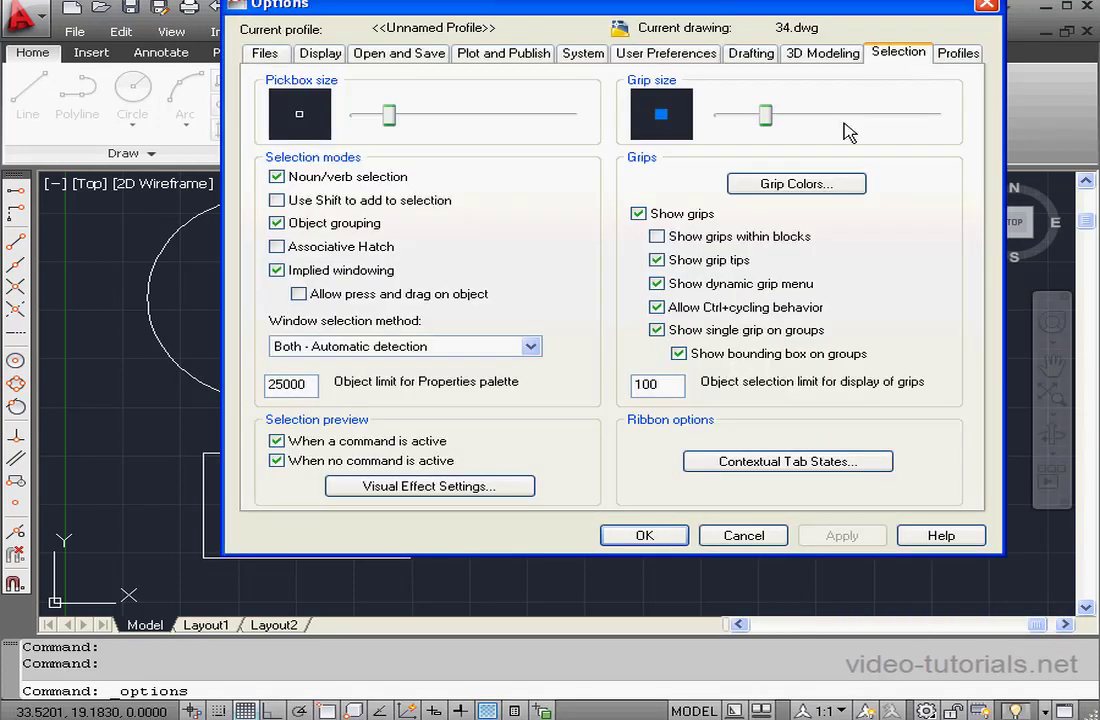
click(796, 183)
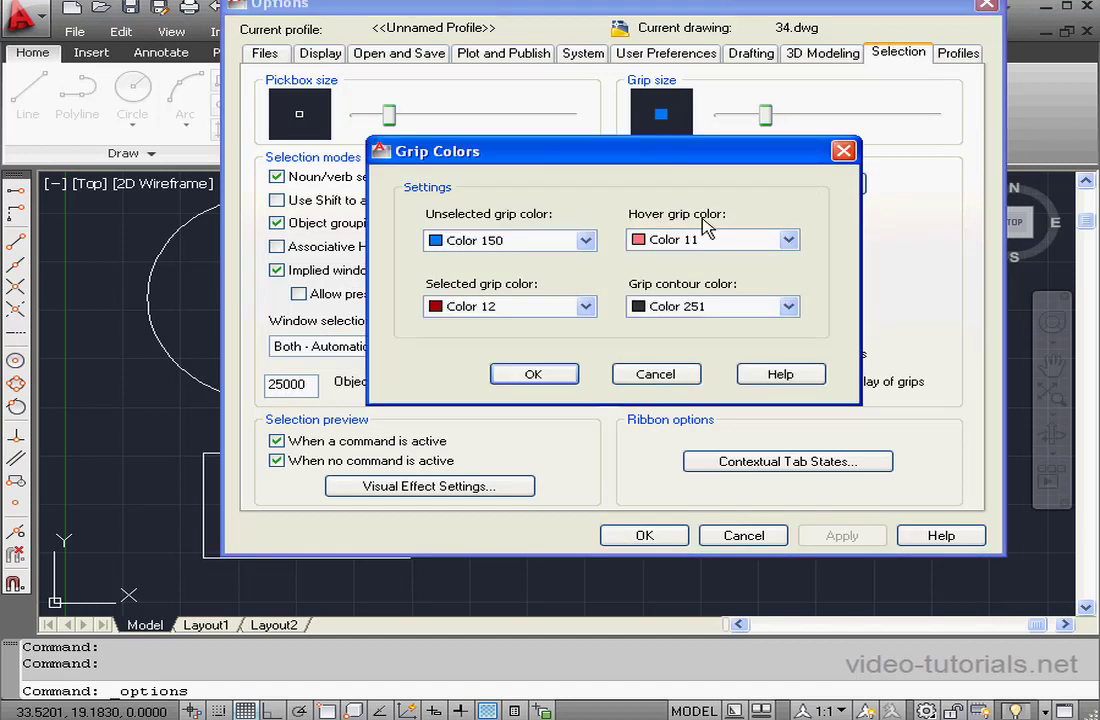
click(687, 373)
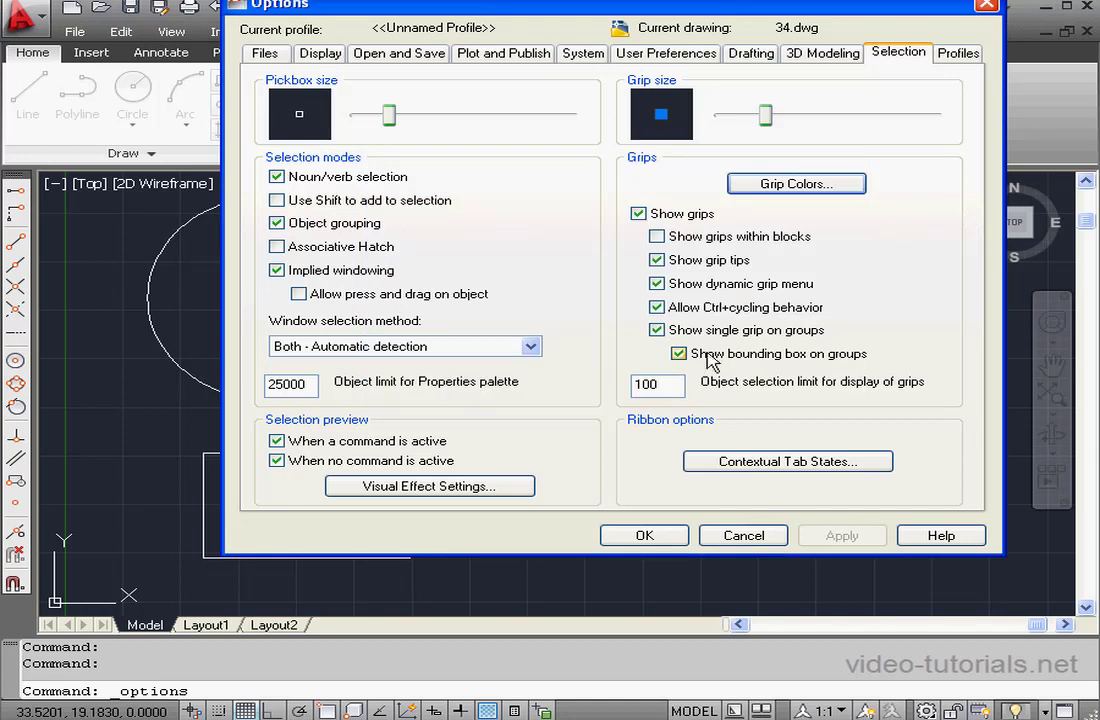
click(638, 214)
click(638, 214)
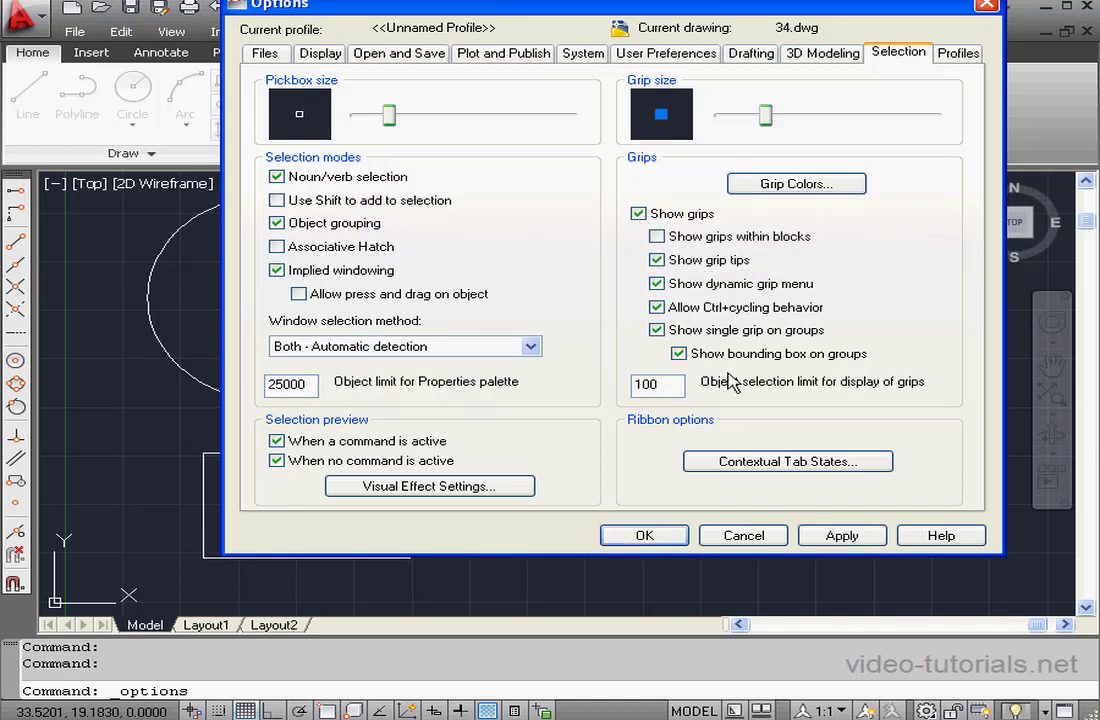
click(716, 537)
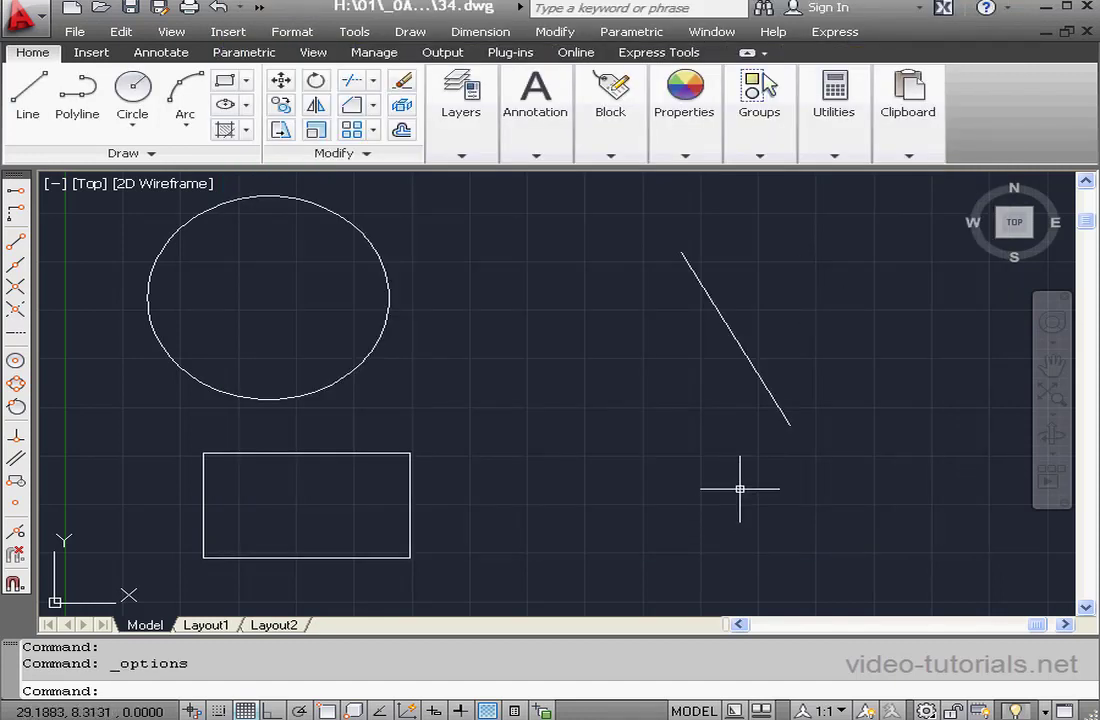
Step: Enable dimension input where possible in the Dynamic Input settings, with 2 dimension input fields at a time for grip stretching
click(764, 381)
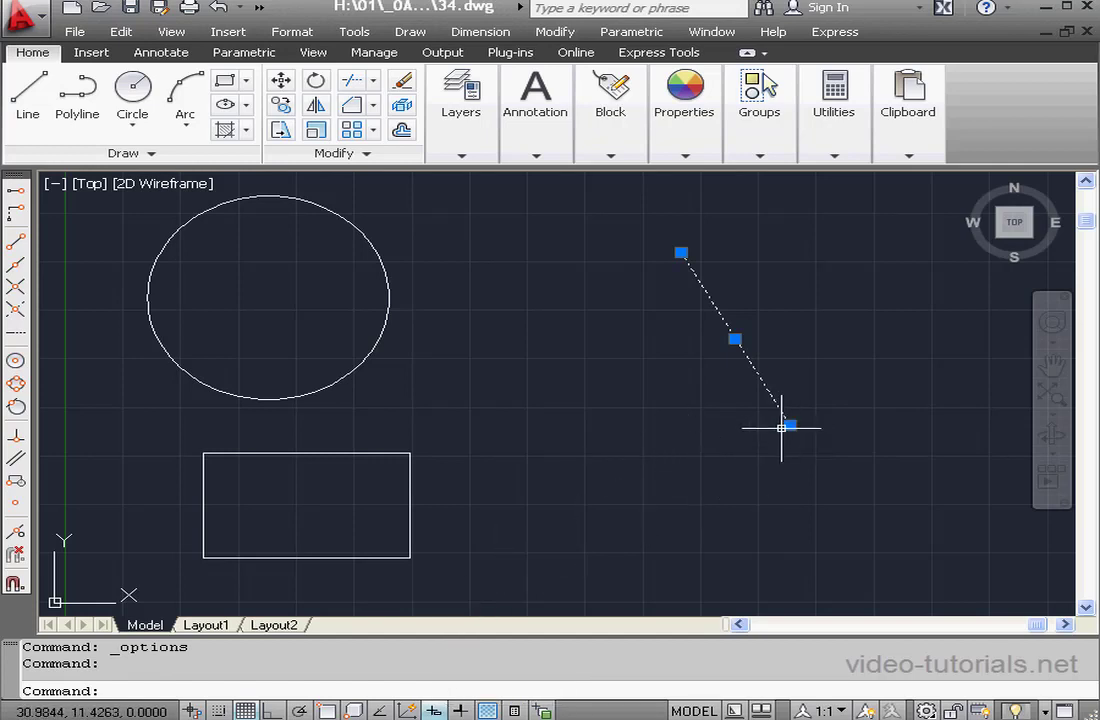
mouse_move(790, 425)
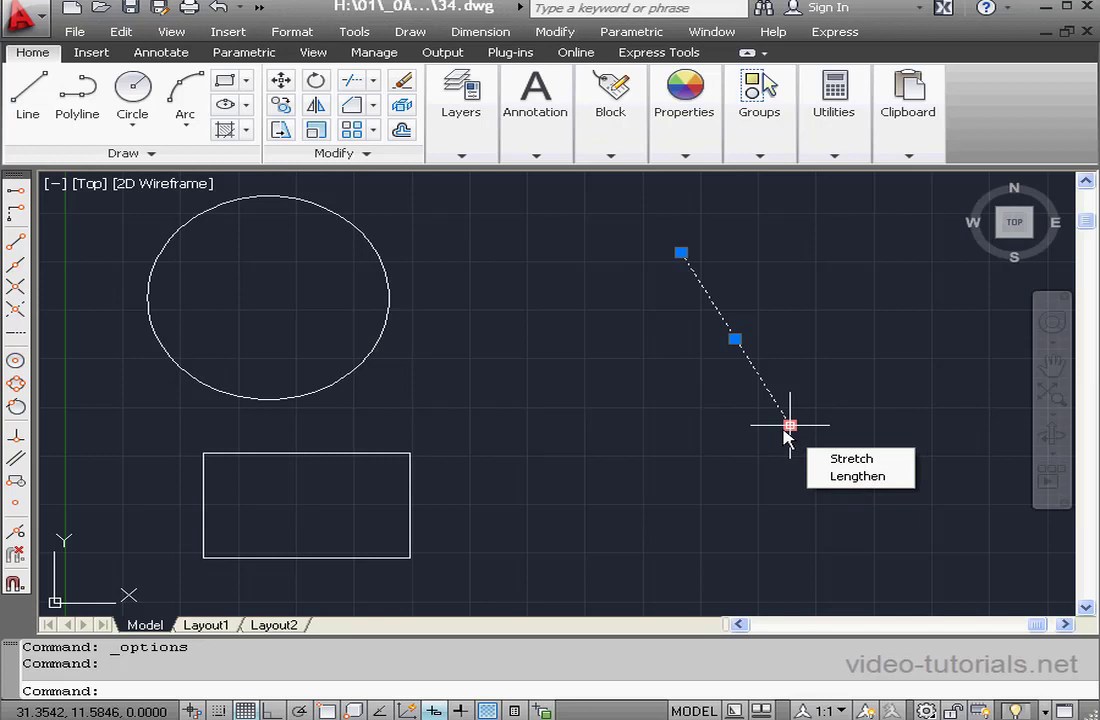
right_click(440, 712)
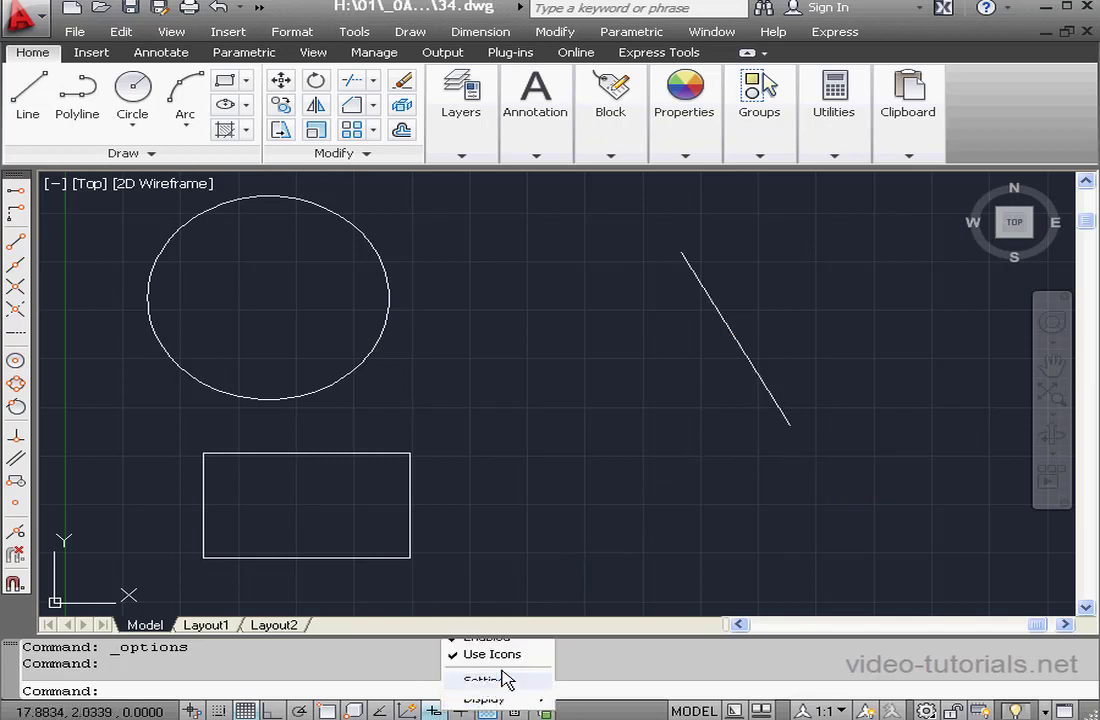
click(490, 680)
click(616, 285)
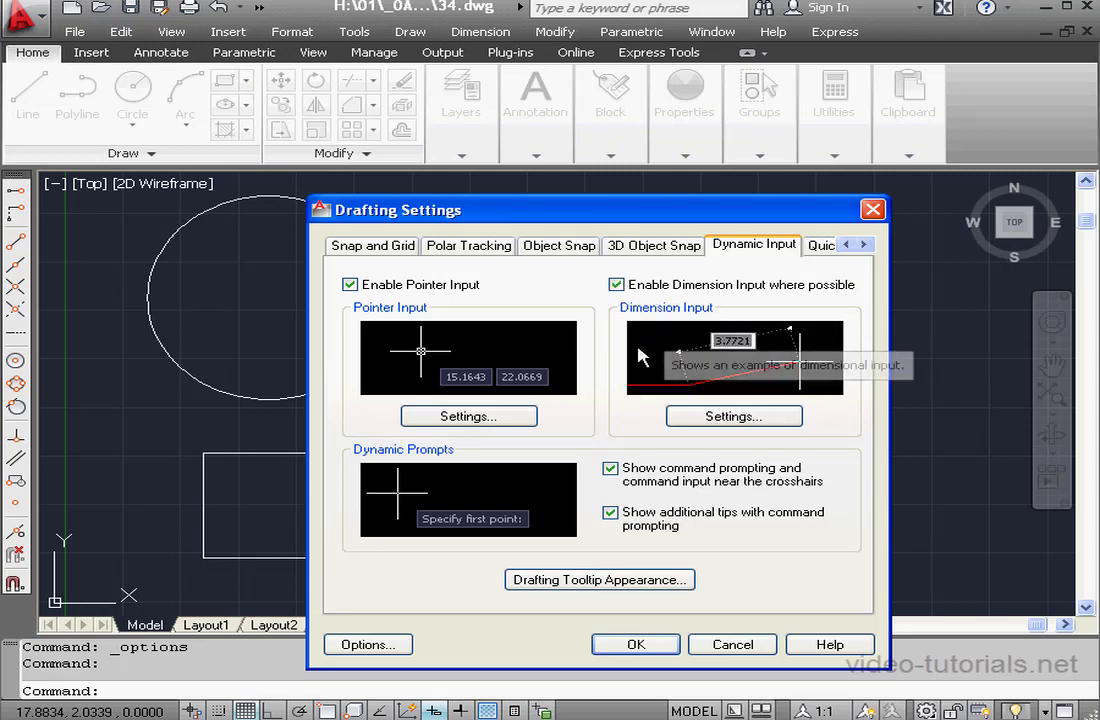
click(728, 418)
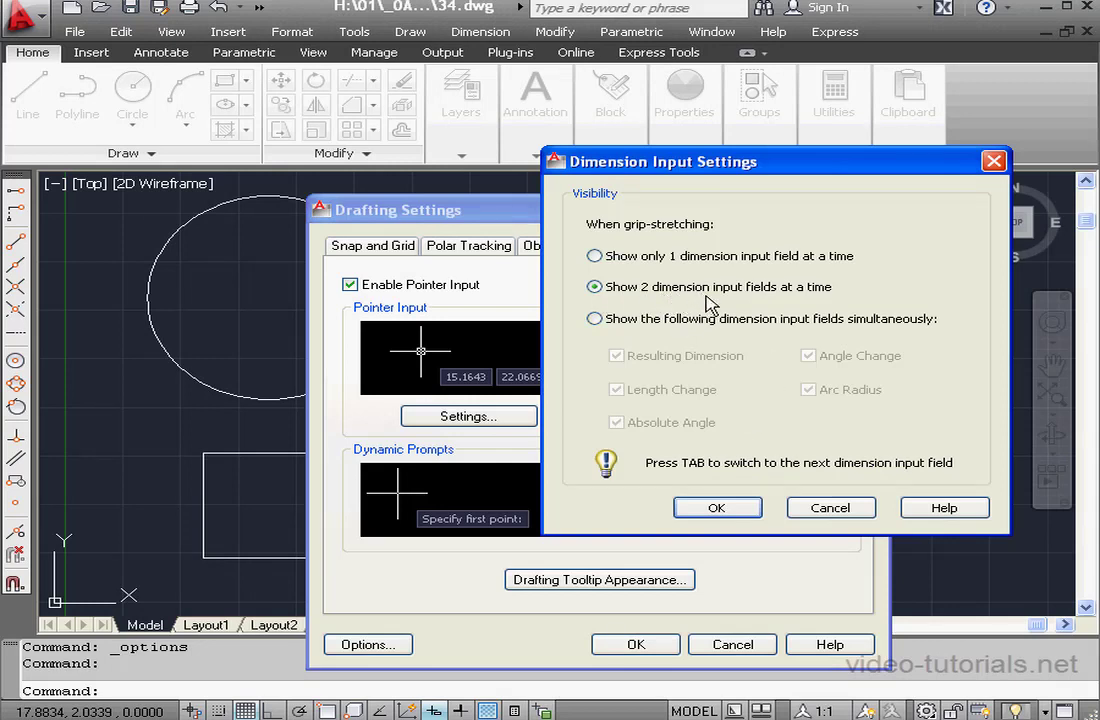
click(748, 511)
click(648, 649)
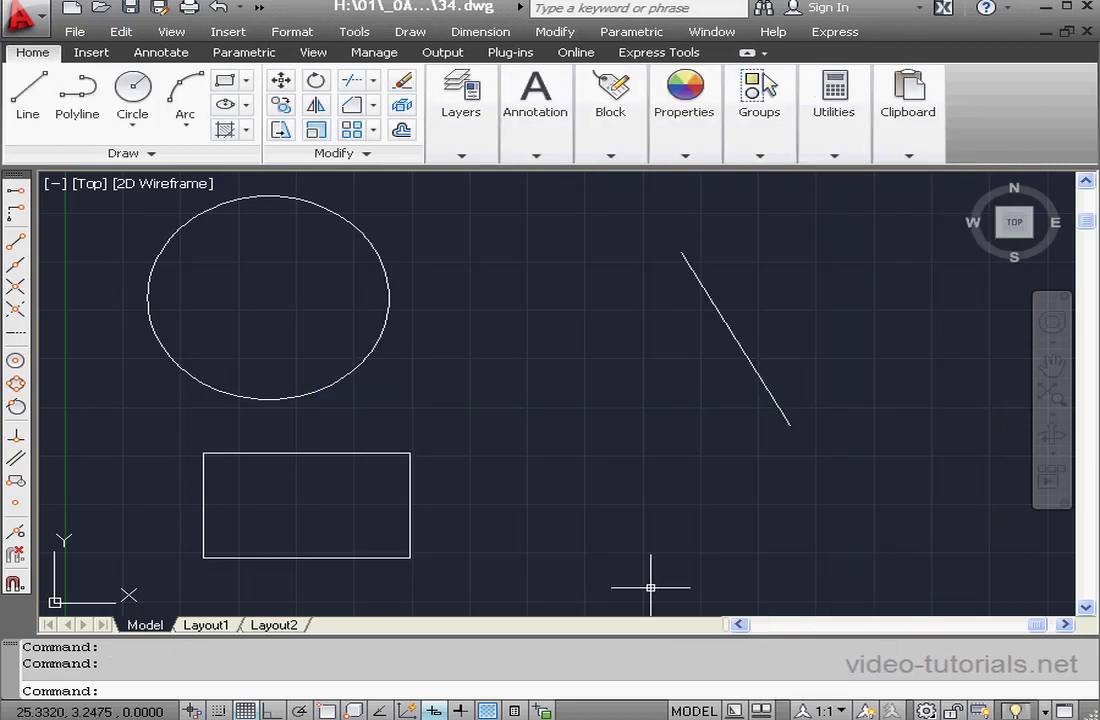
Step: Start stretching the line's lower endpoint by its grip and cycle through the dimension input fields
click(761, 380)
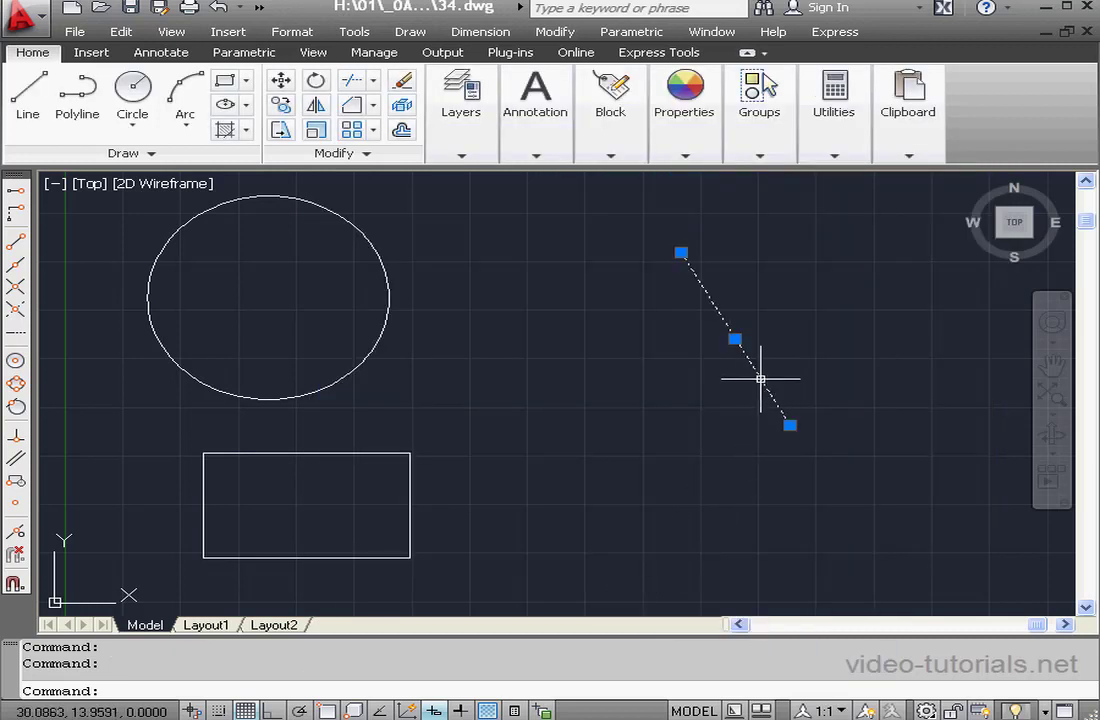
click(790, 425)
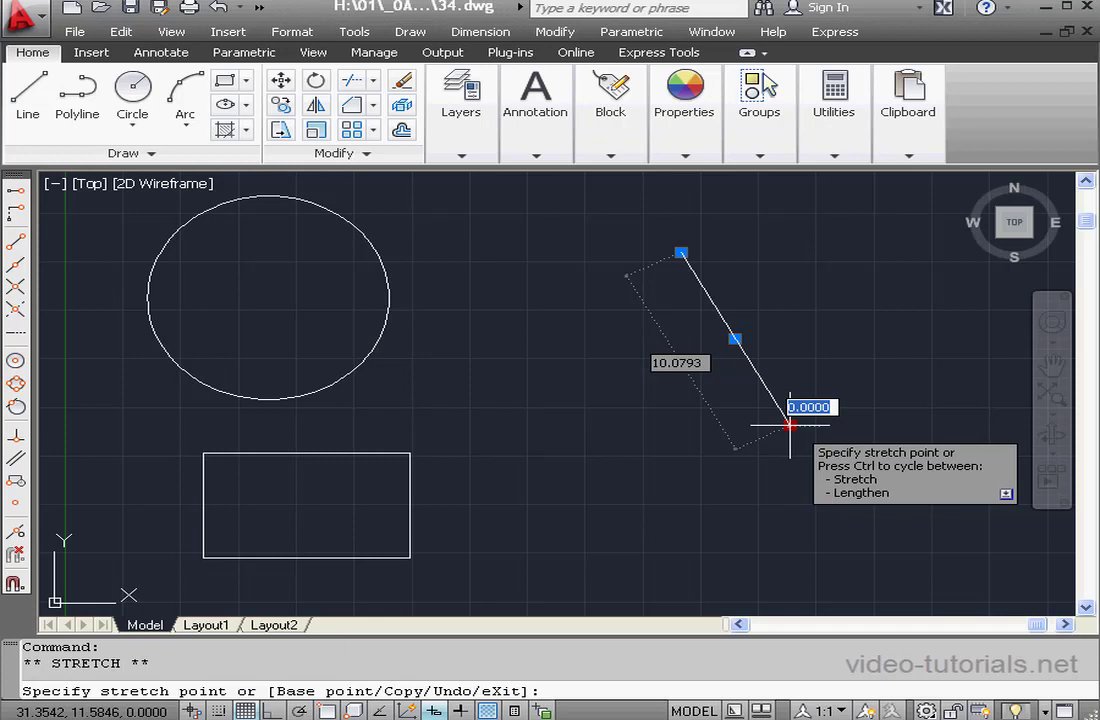
key(Tab)
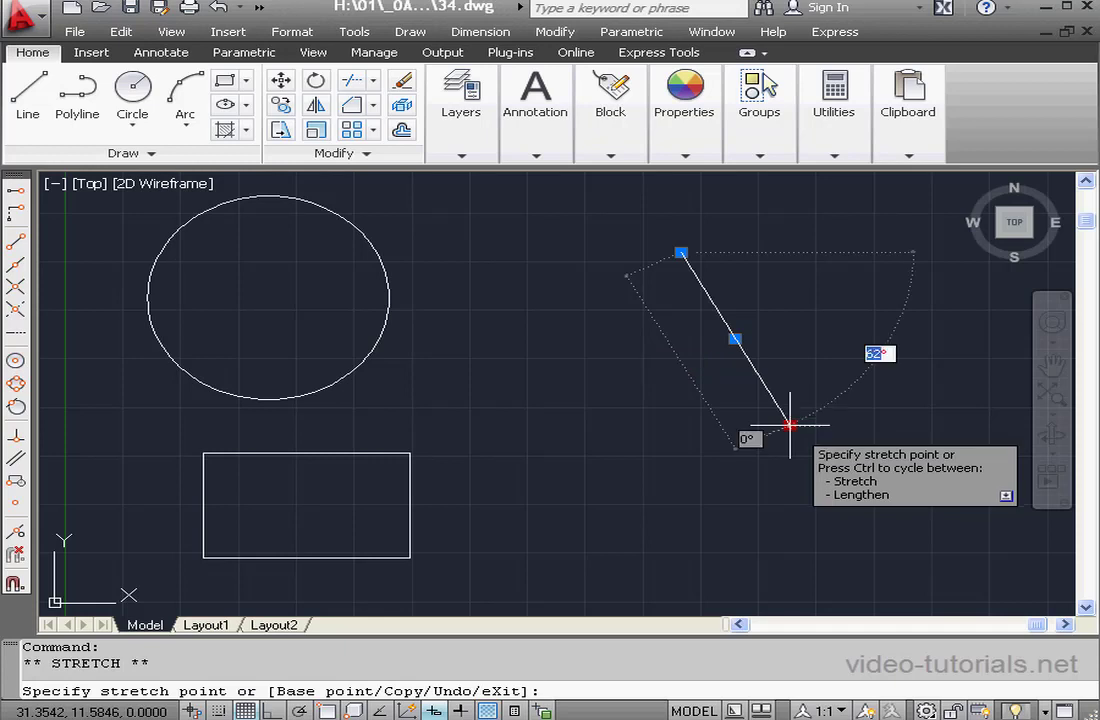
key(Tab)
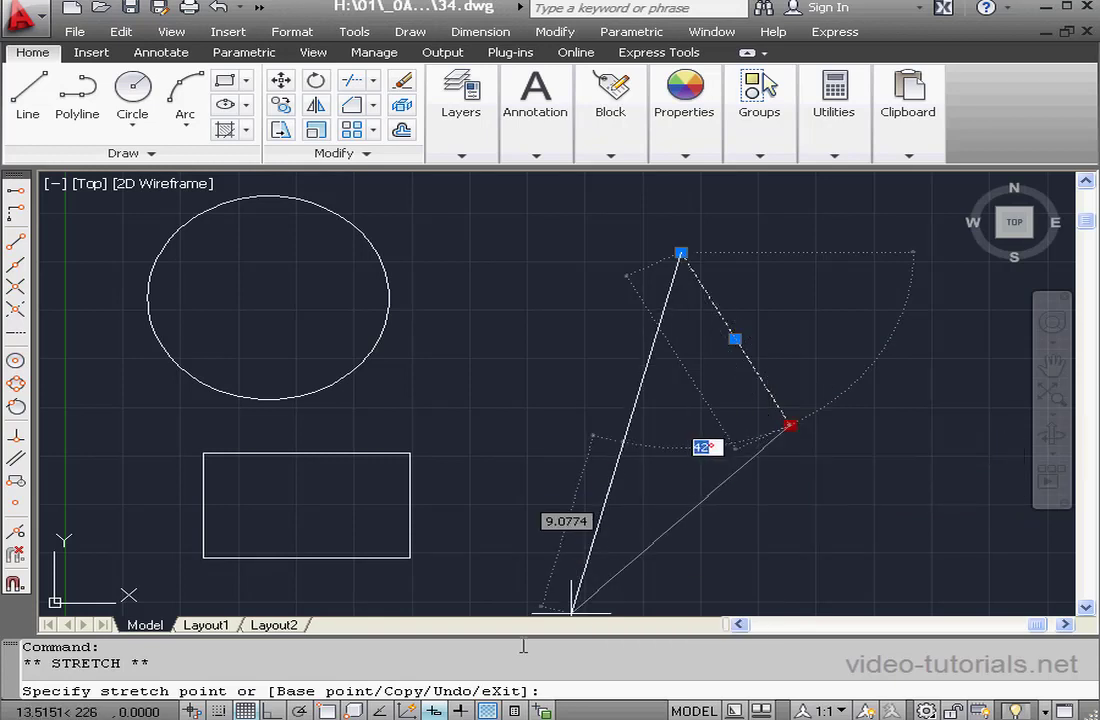
Step: Set the dimension input to show the resulting dimension, length change, absolute angle, angle change and arc radius fields simultaneously
right_click(436, 711)
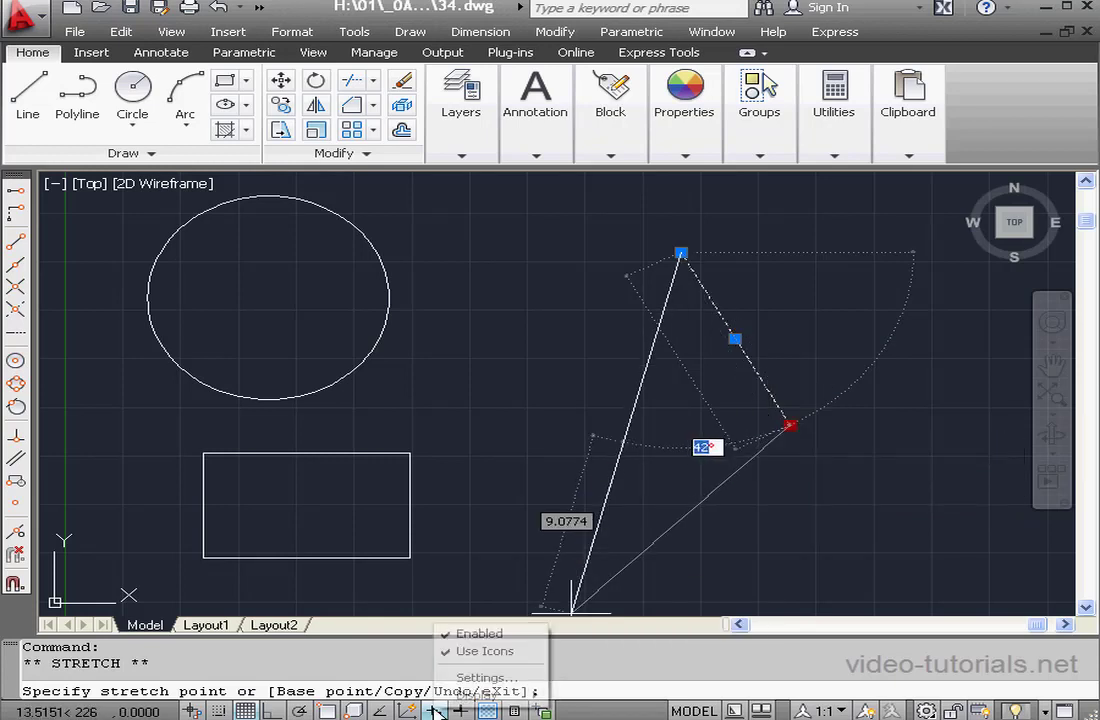
click(484, 677)
click(733, 415)
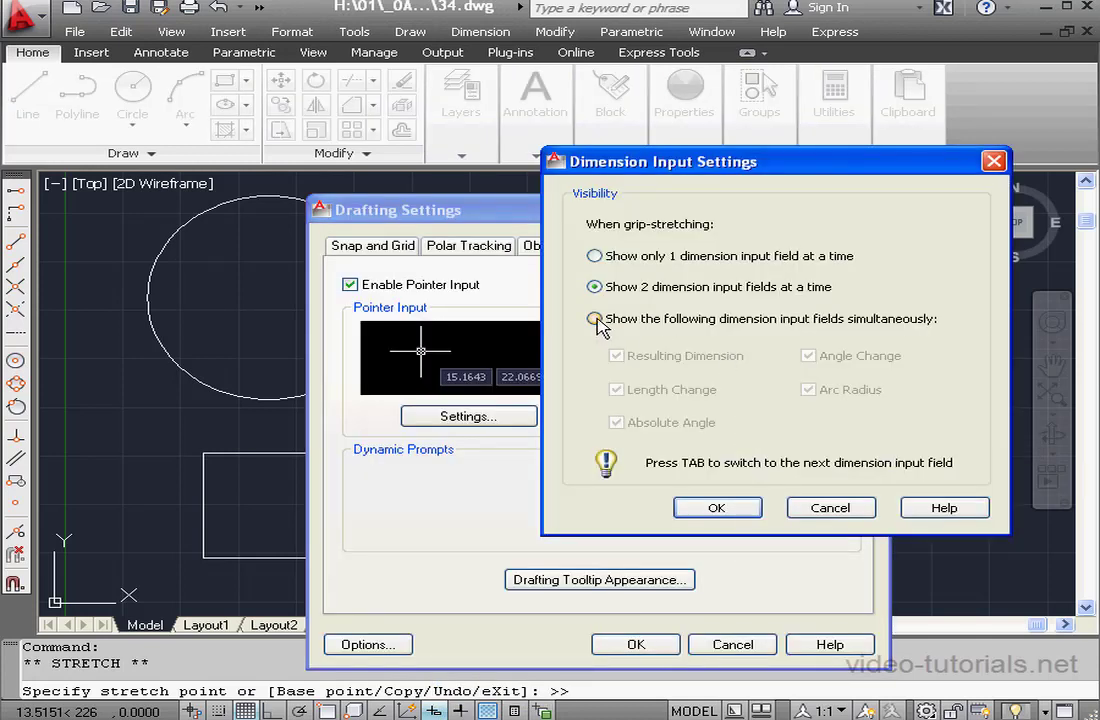
click(595, 319)
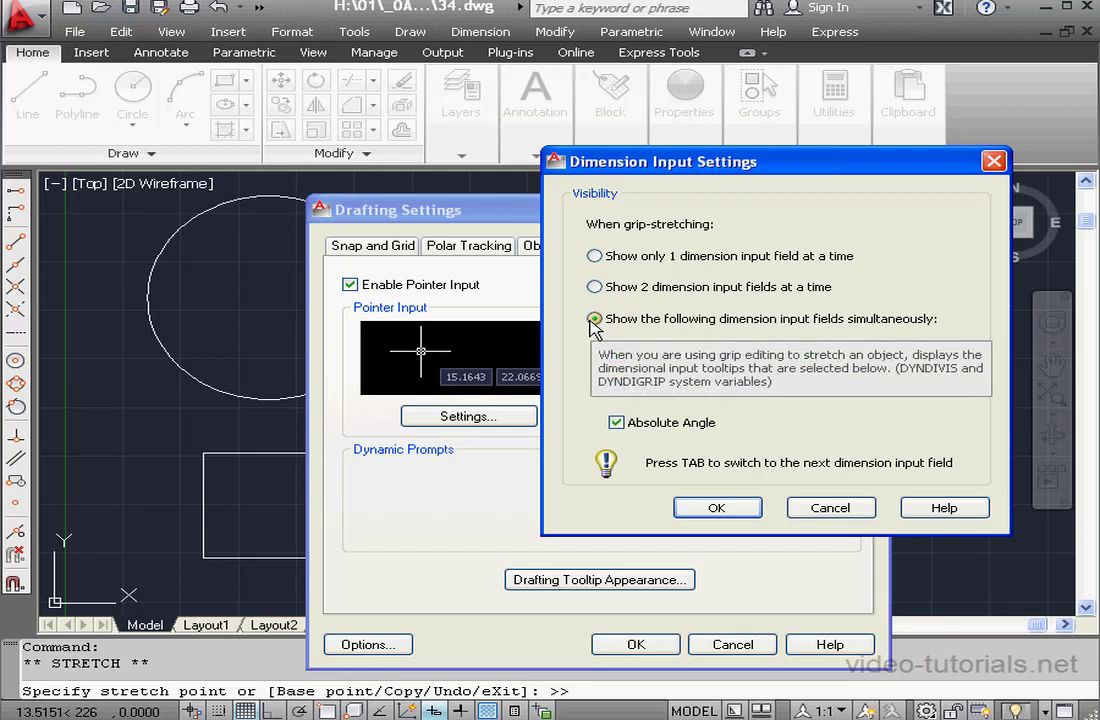
click(745, 512)
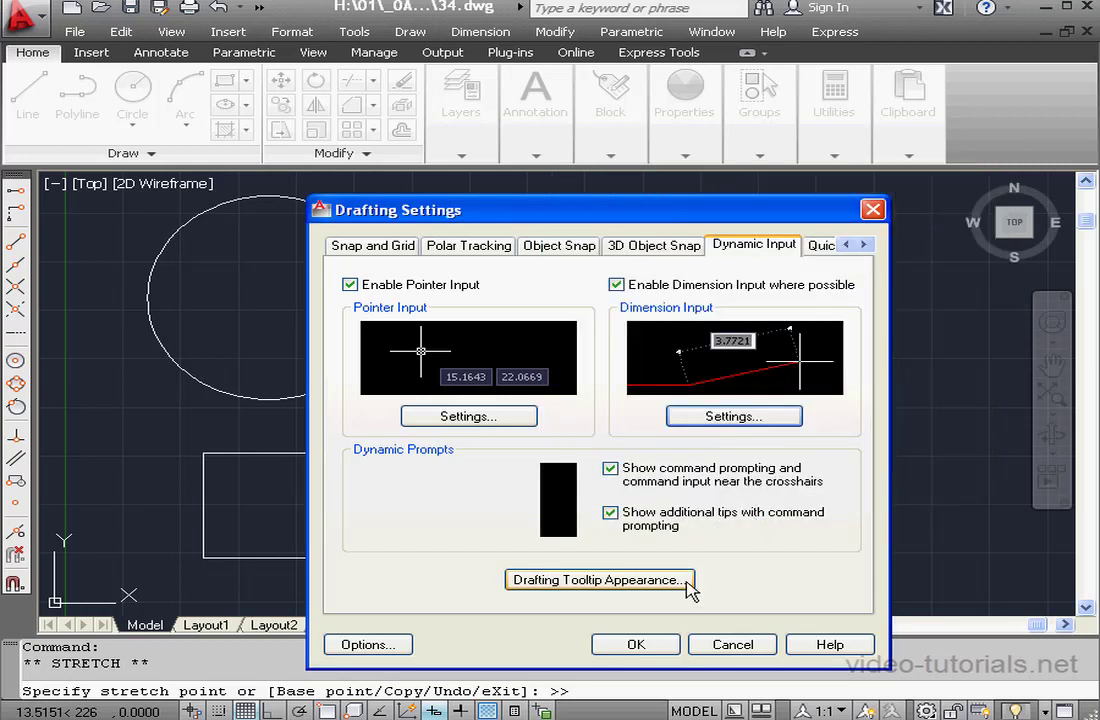
click(640, 644)
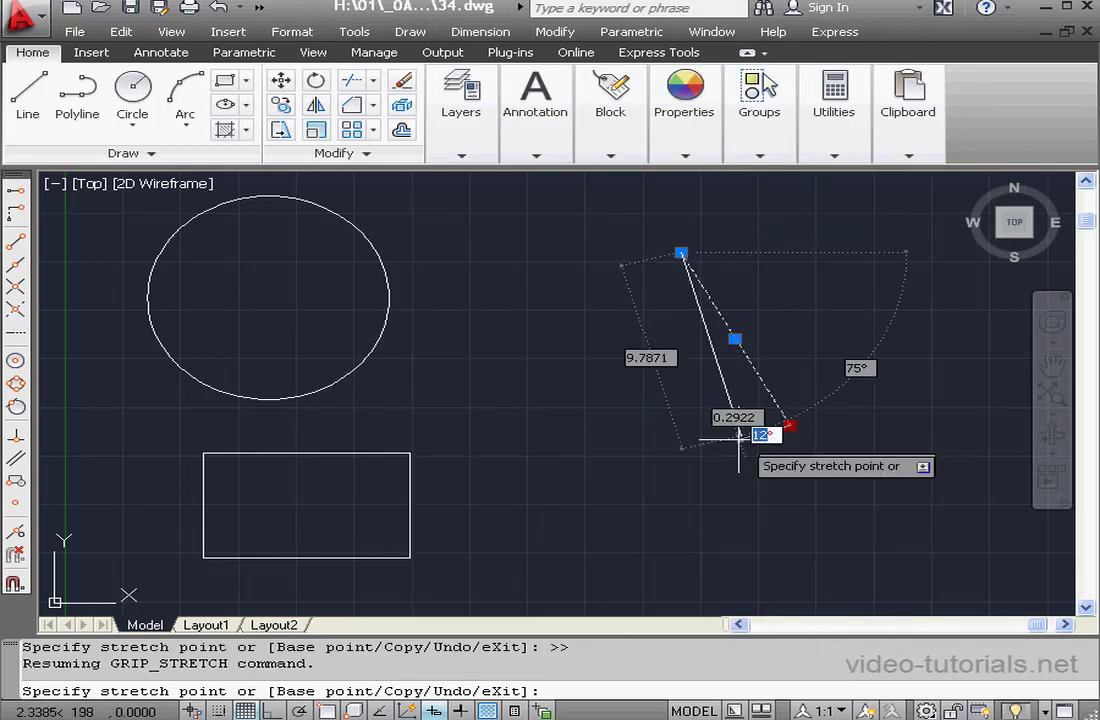
Step: Lengthen the line at its lower endpoint with a length change of 2, and deselect it
key(Tab)
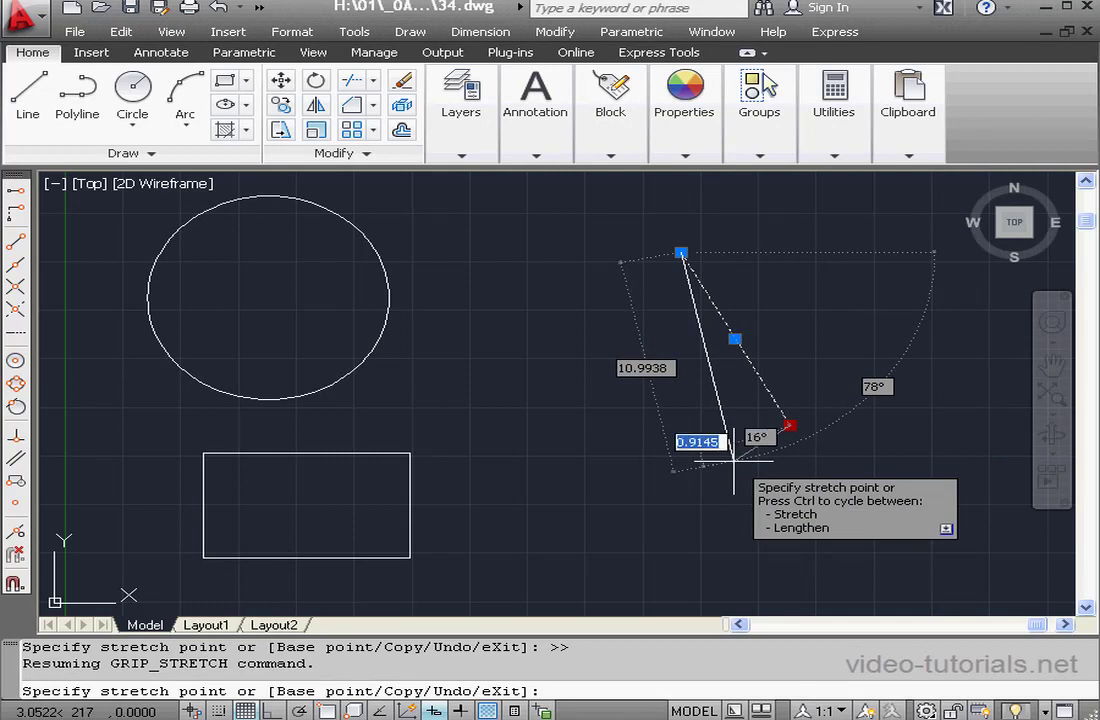
text(2)
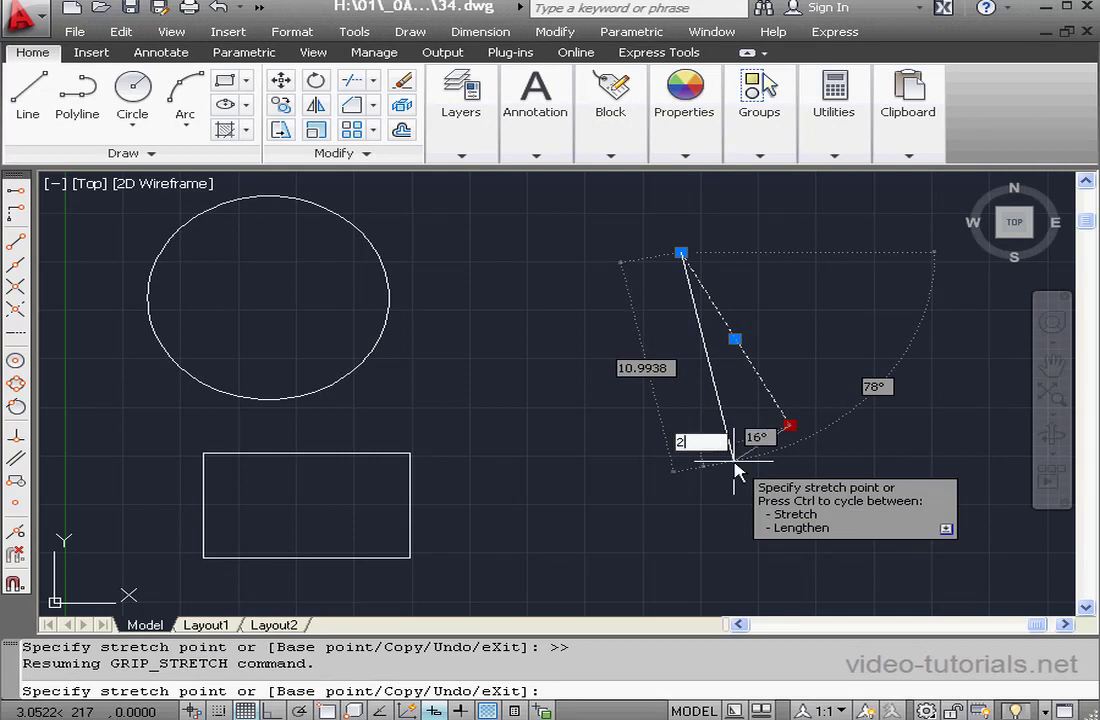
key(Return)
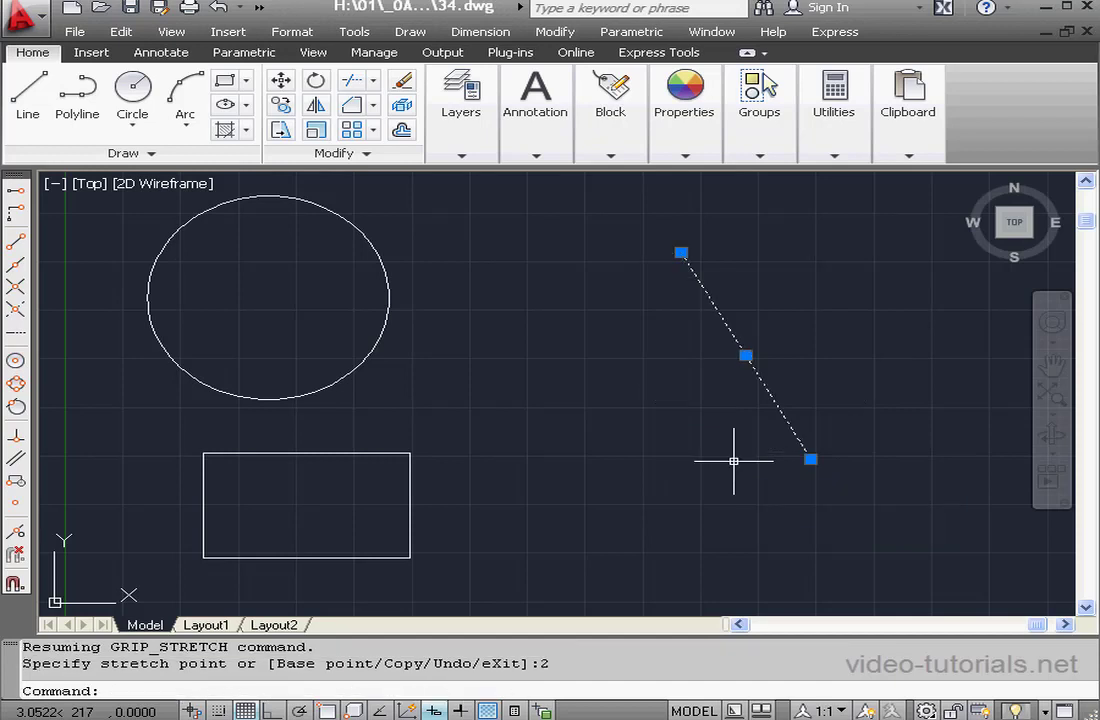
key(Escape)
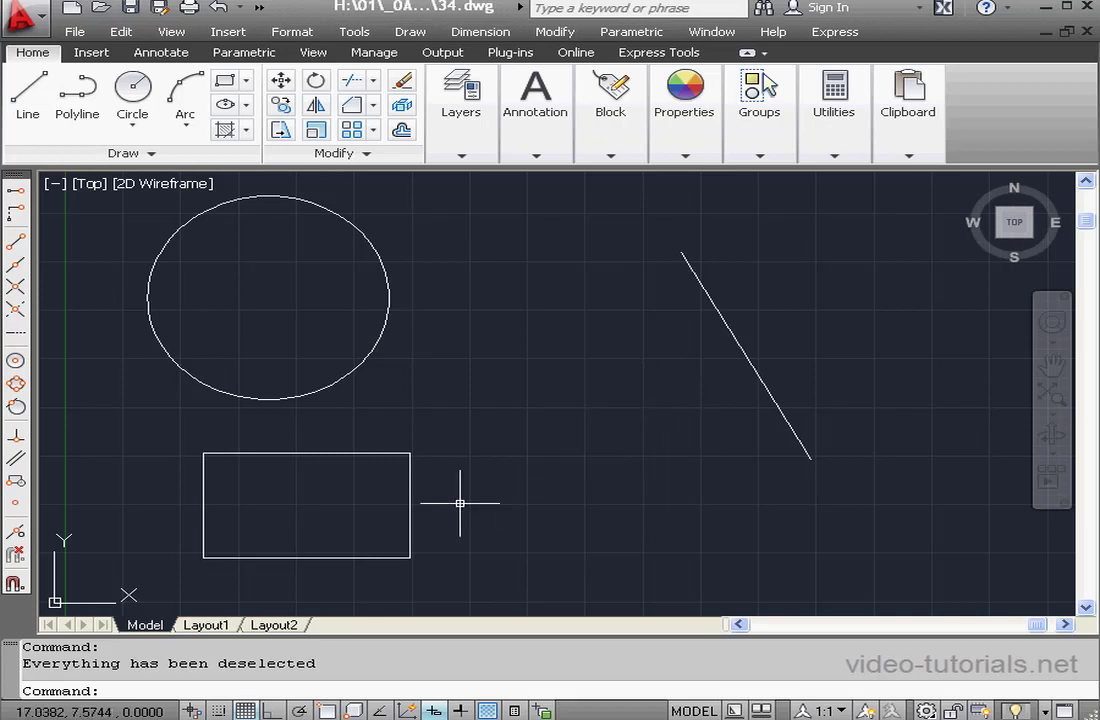
Step: Start stretching the rectangle's lower-right corner and switch the dimension input to show 2 dimension input fields at a time
click(408, 515)
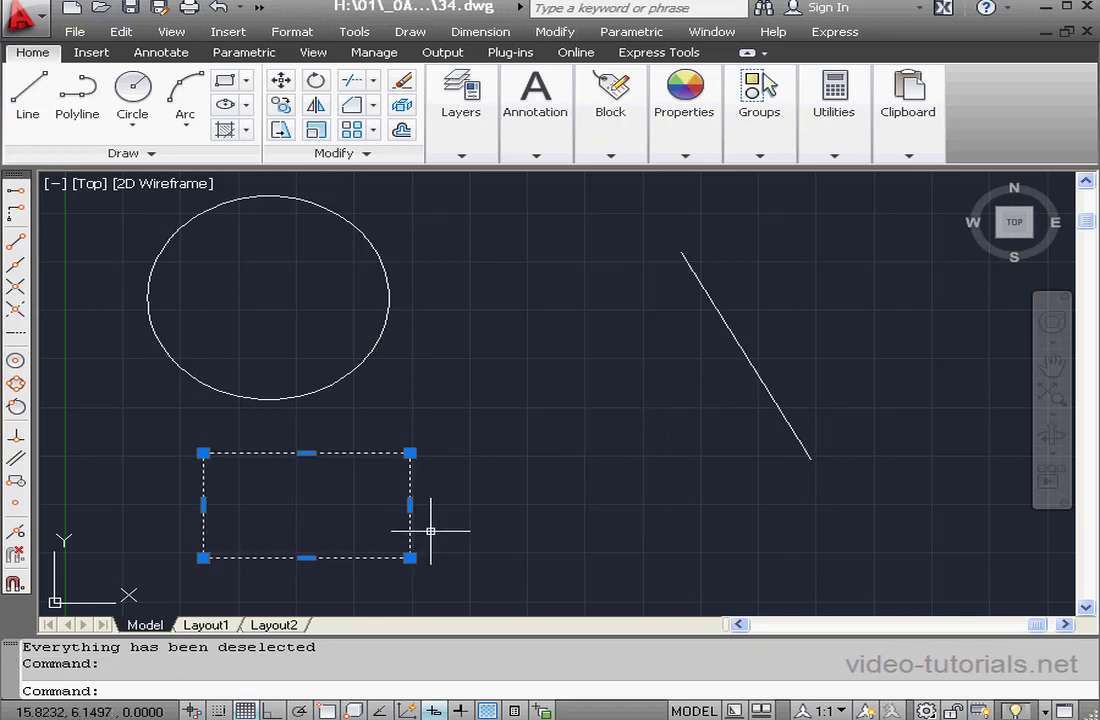
click(410, 557)
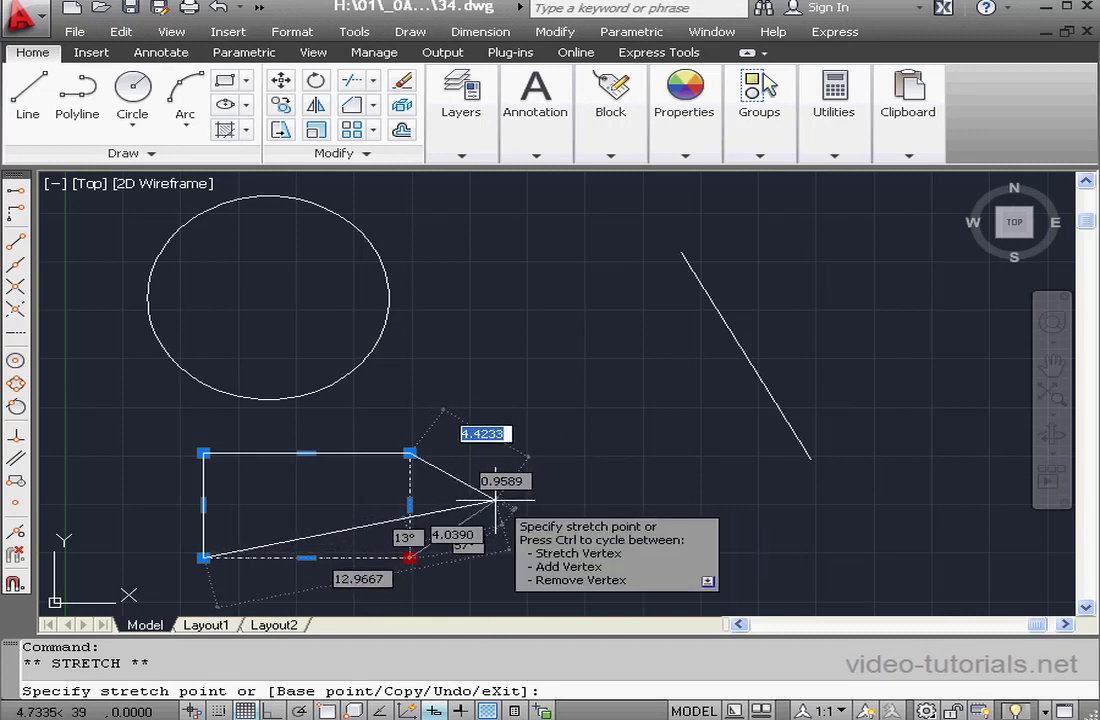
right_click(434, 710)
click(480, 676)
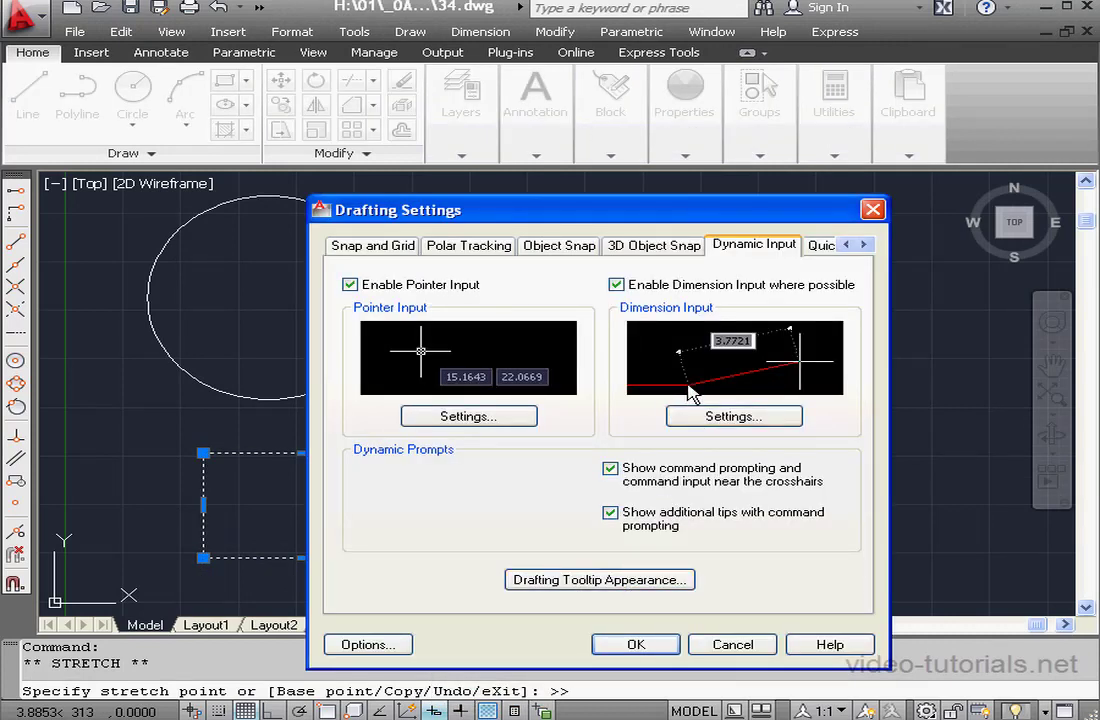
click(677, 416)
click(594, 287)
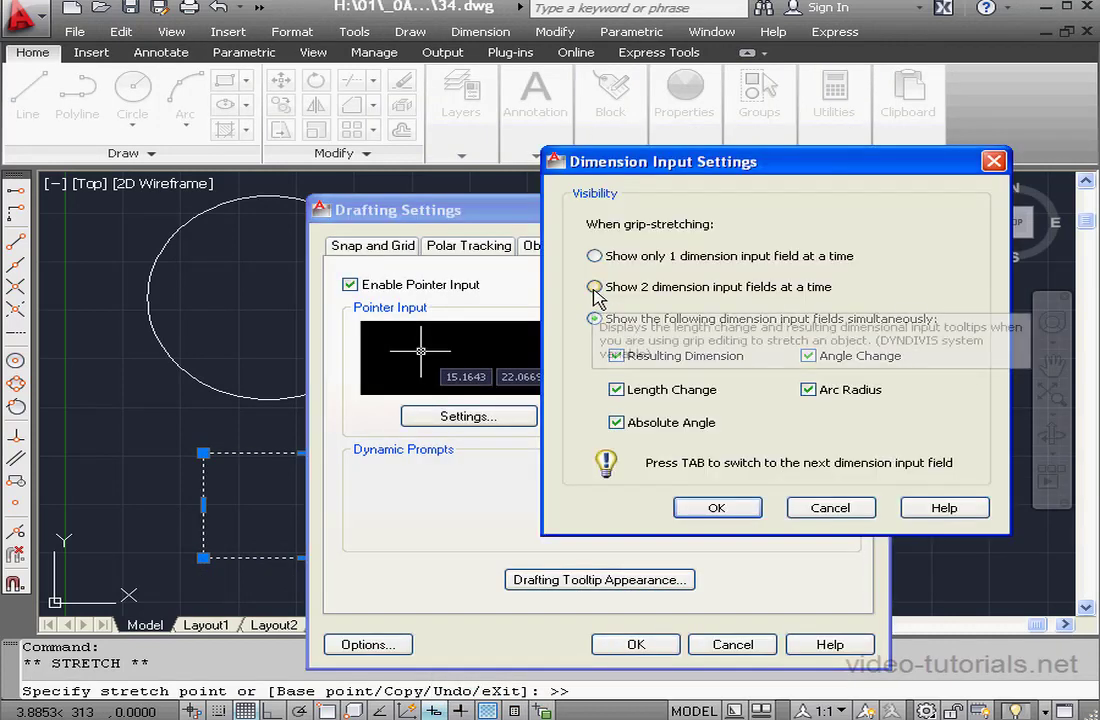
click(716, 508)
click(636, 644)
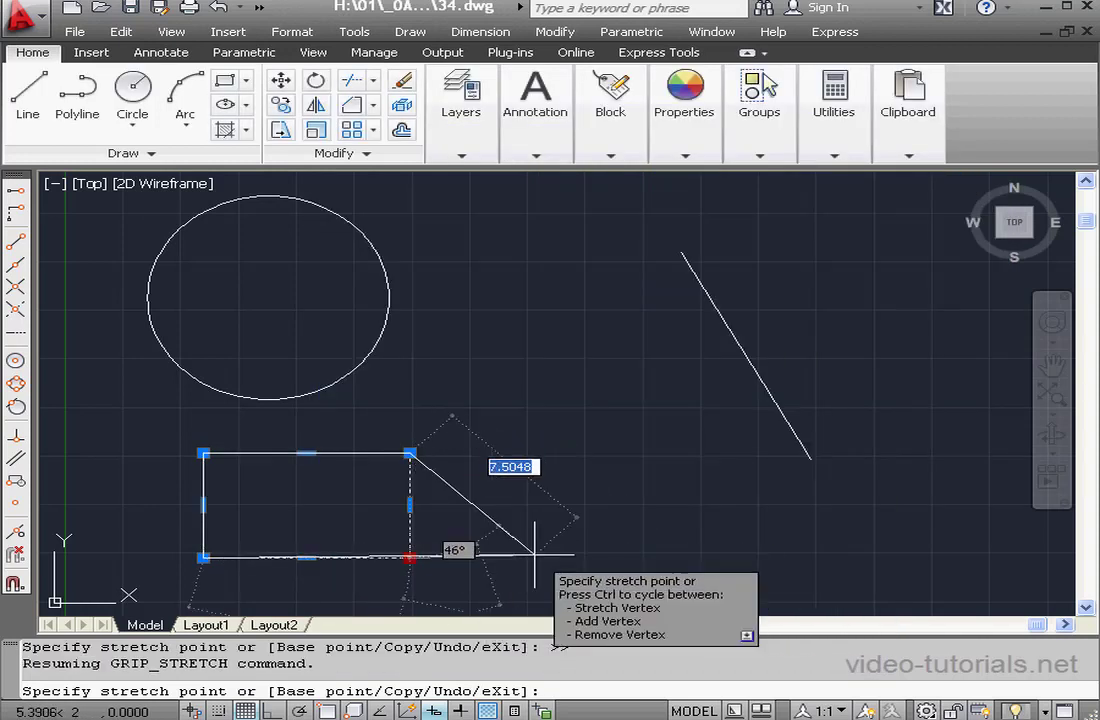
Step: Set the rectangle's right and left side lengths to 6 by stretching its lower corners
text(6)
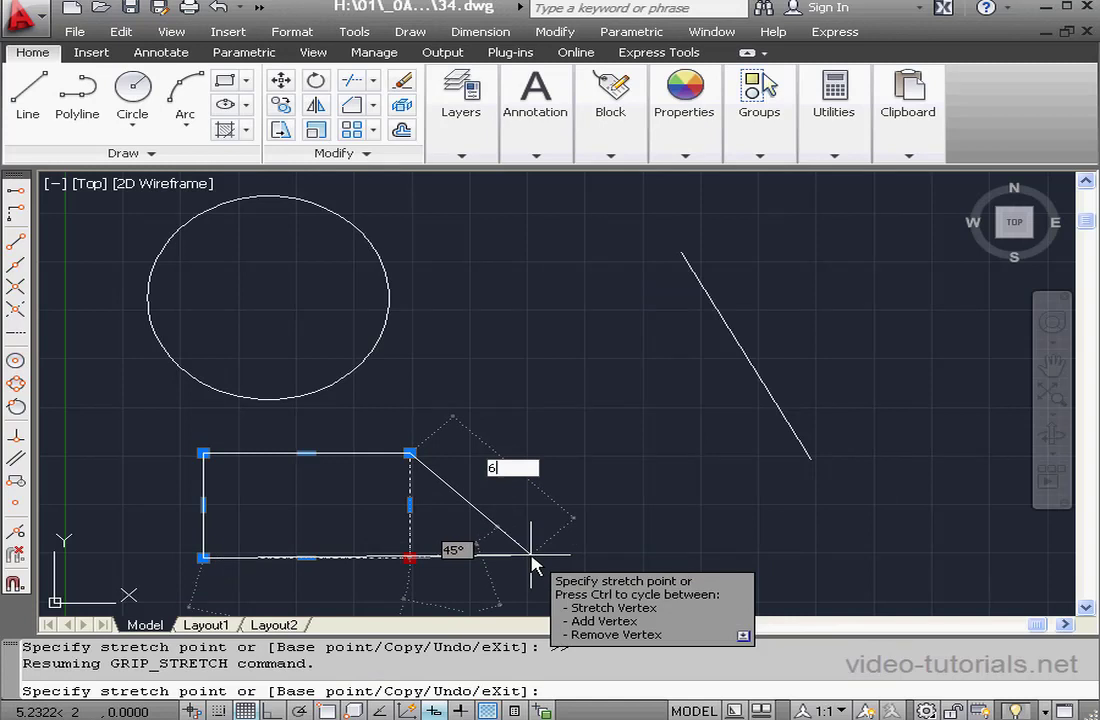
key(Return)
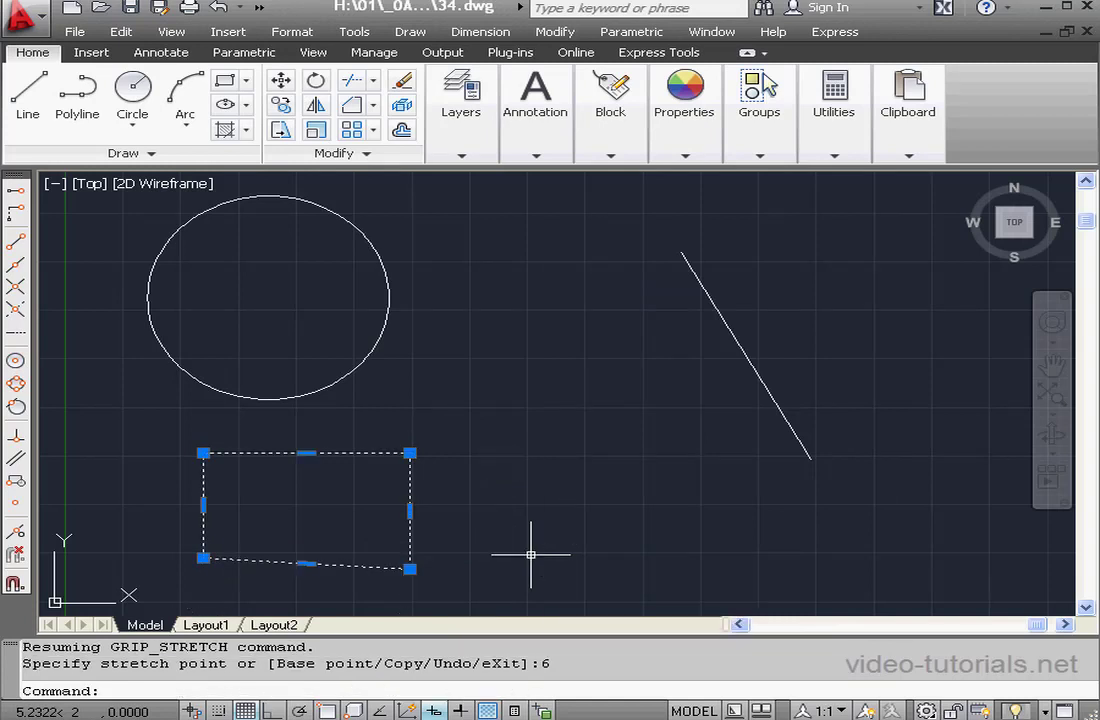
click(203, 558)
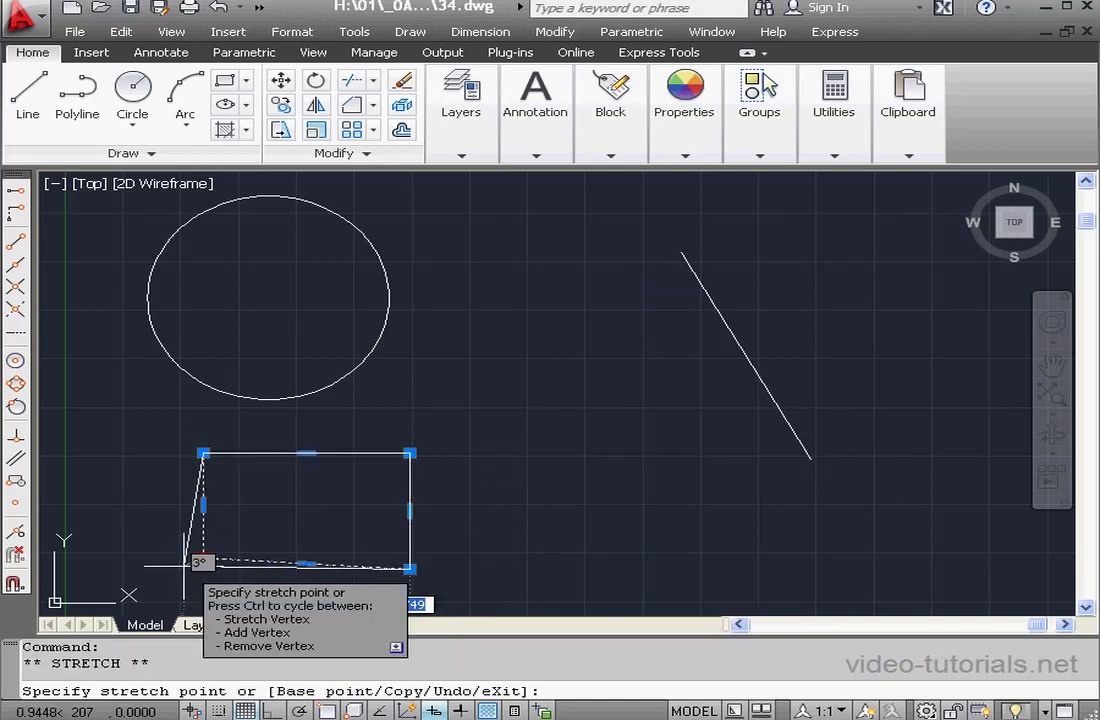
key(Tab)
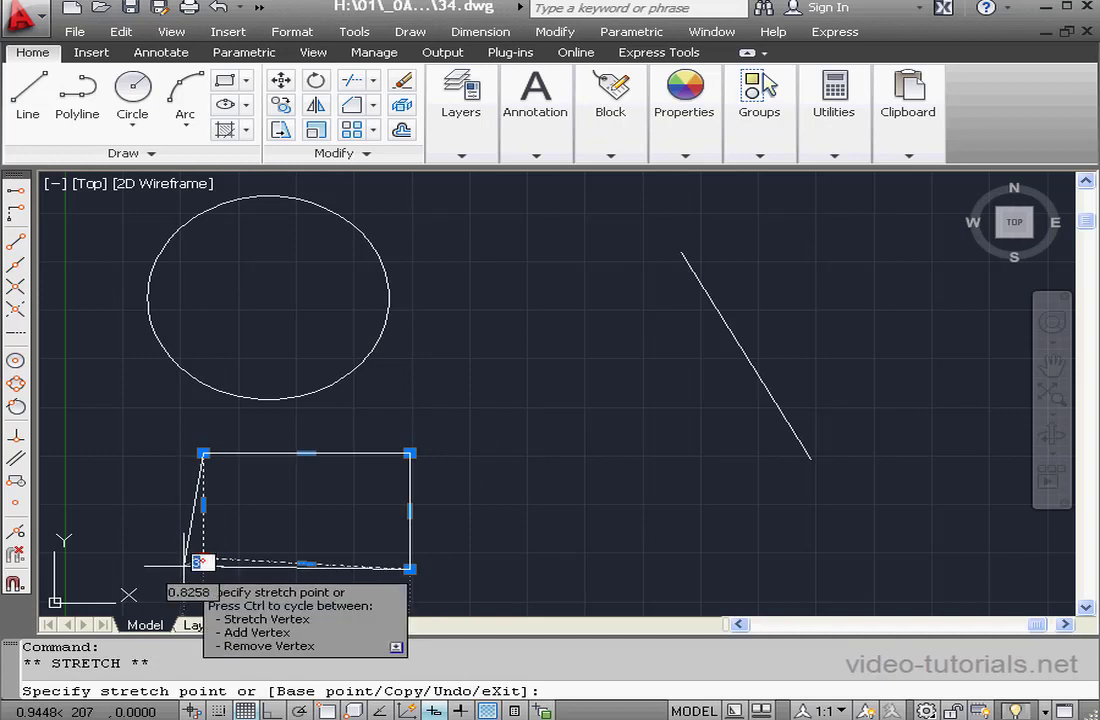
key(Tab)
key(Tab)
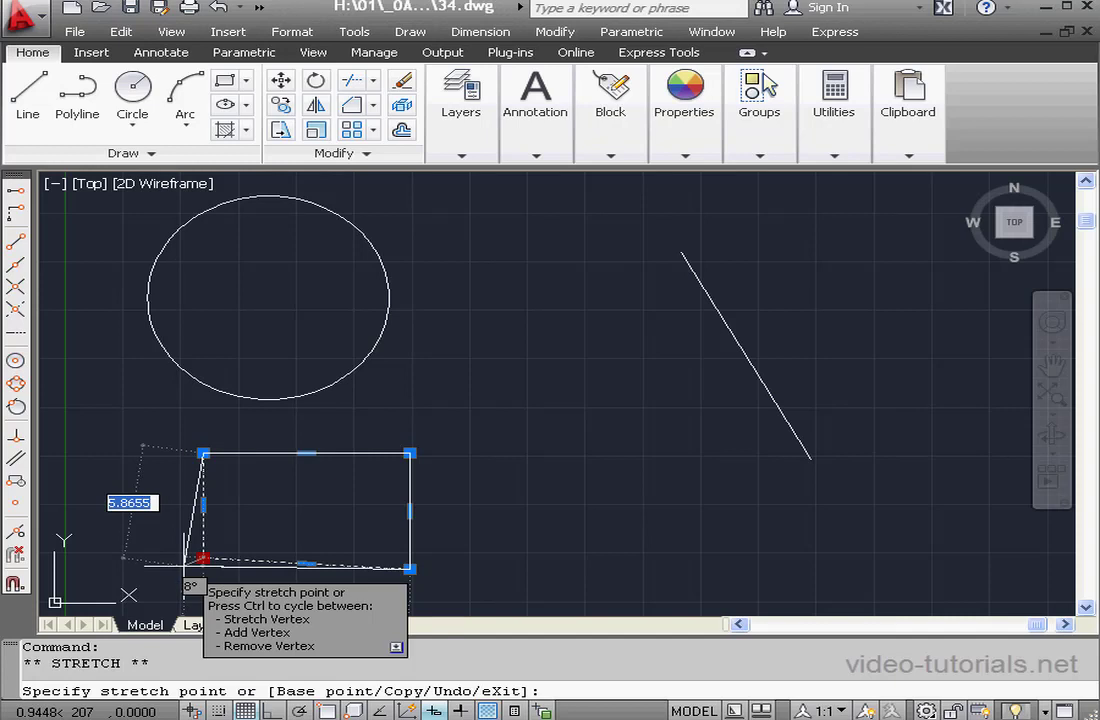
text(6)
key(Return)
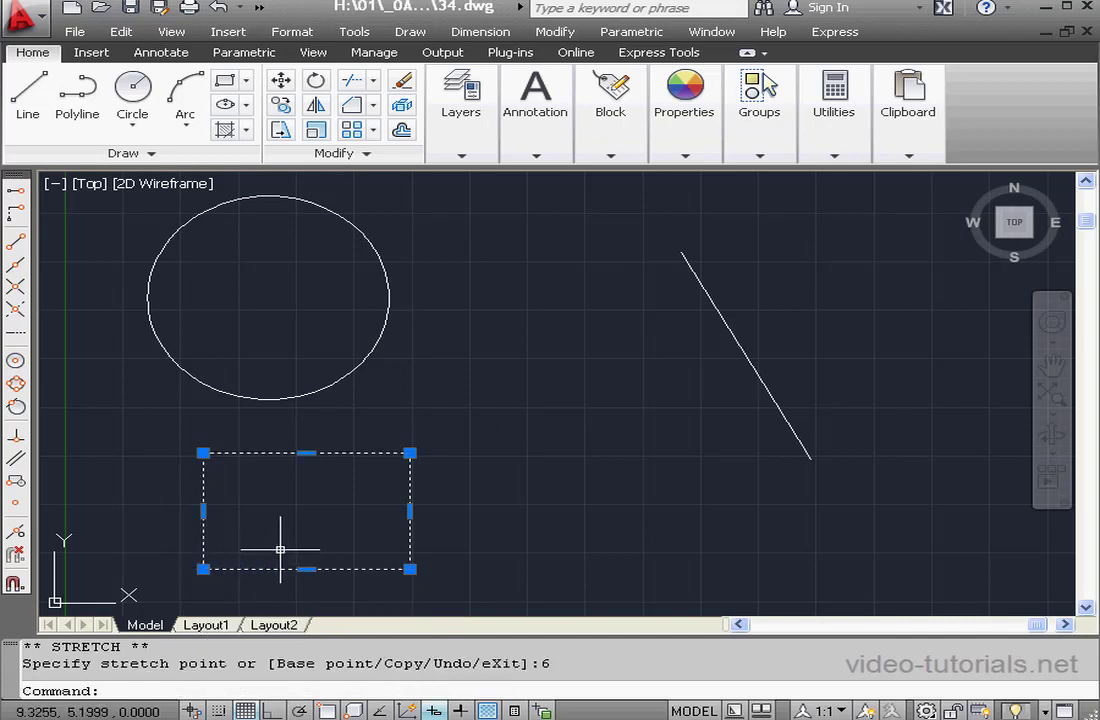
Step: Add a vertex below the middle of the rectangle's bottom edge, and remove it again
mouse_move(410, 570)
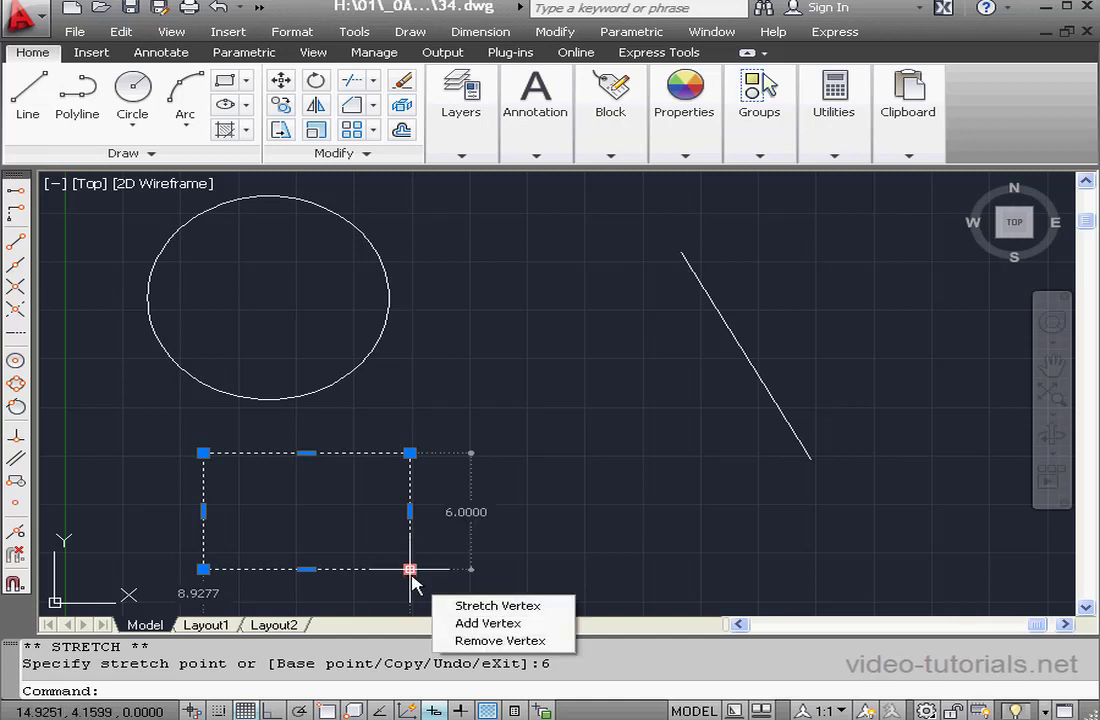
click(494, 624)
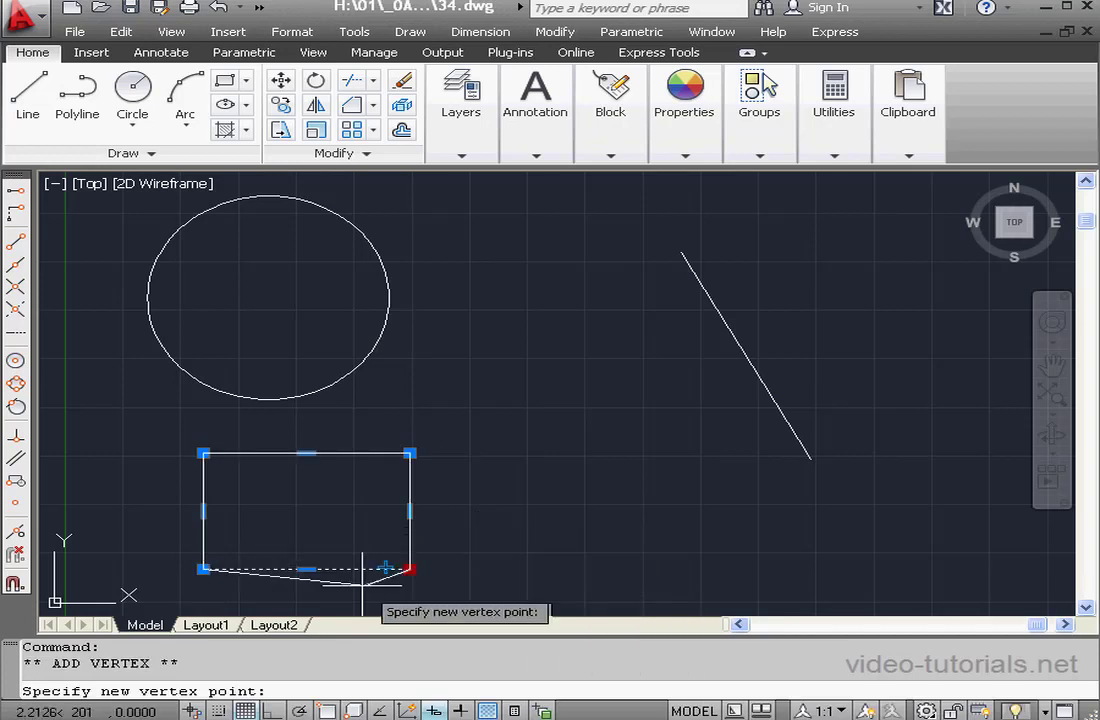
click(312, 597)
mouse_move(313, 598)
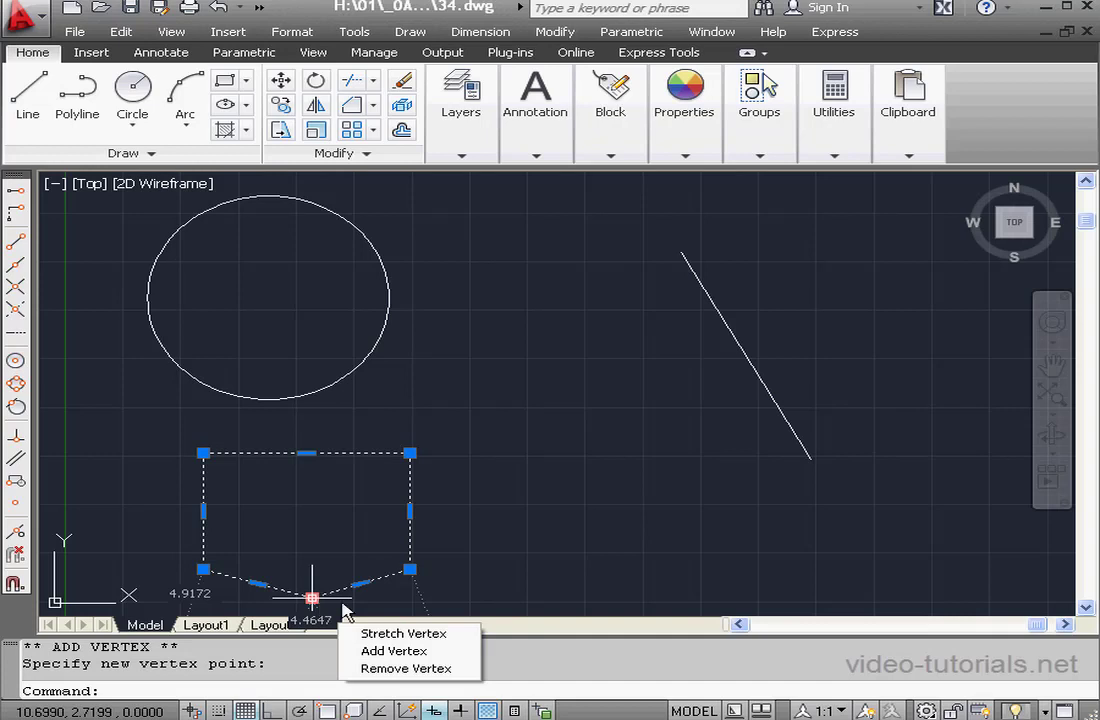
click(406, 668)
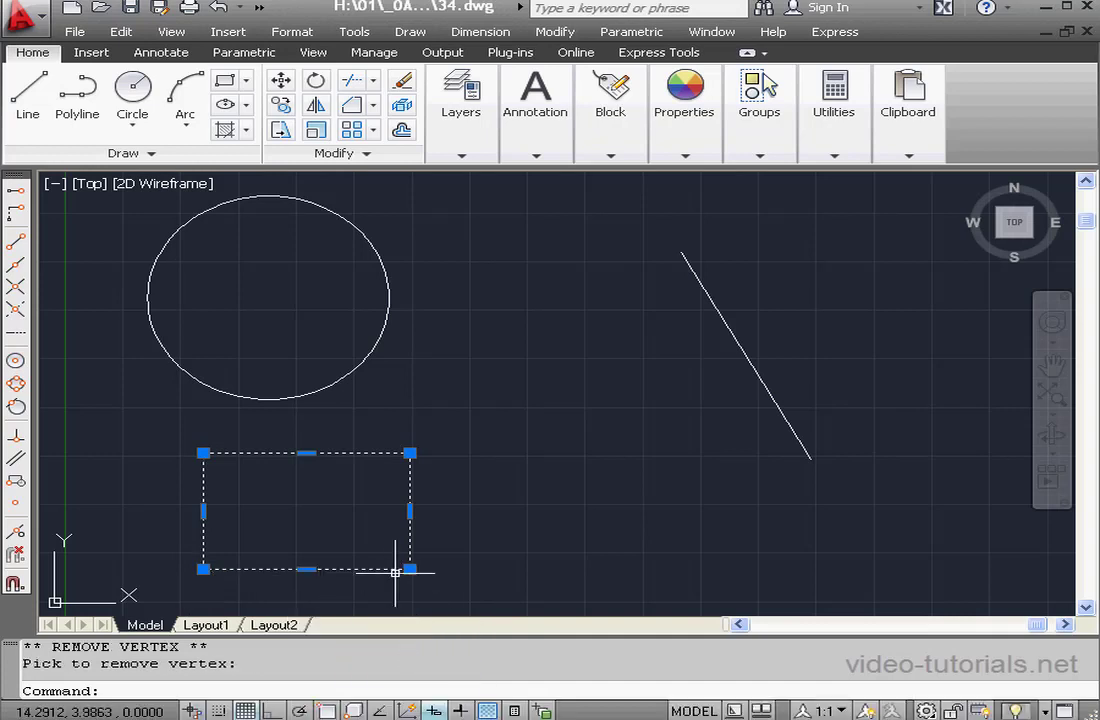
Step: Deselect the rectangle and set the circle's radius to 7 by stretching its right quadrant grip
right_click(537, 321)
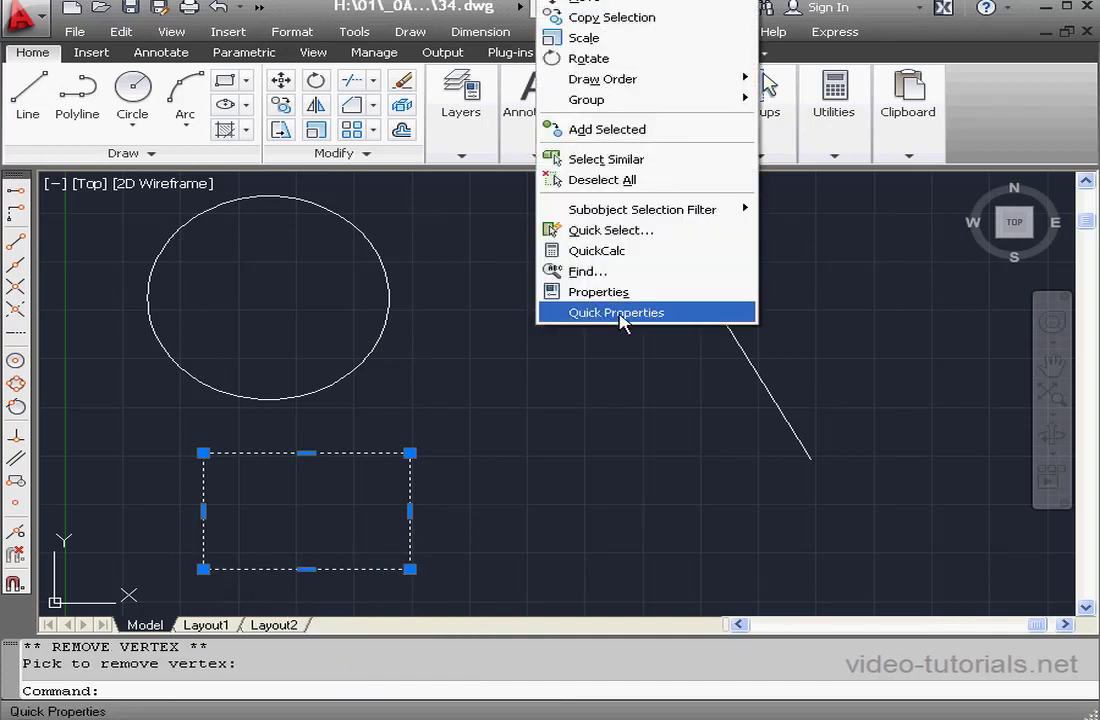
click(636, 182)
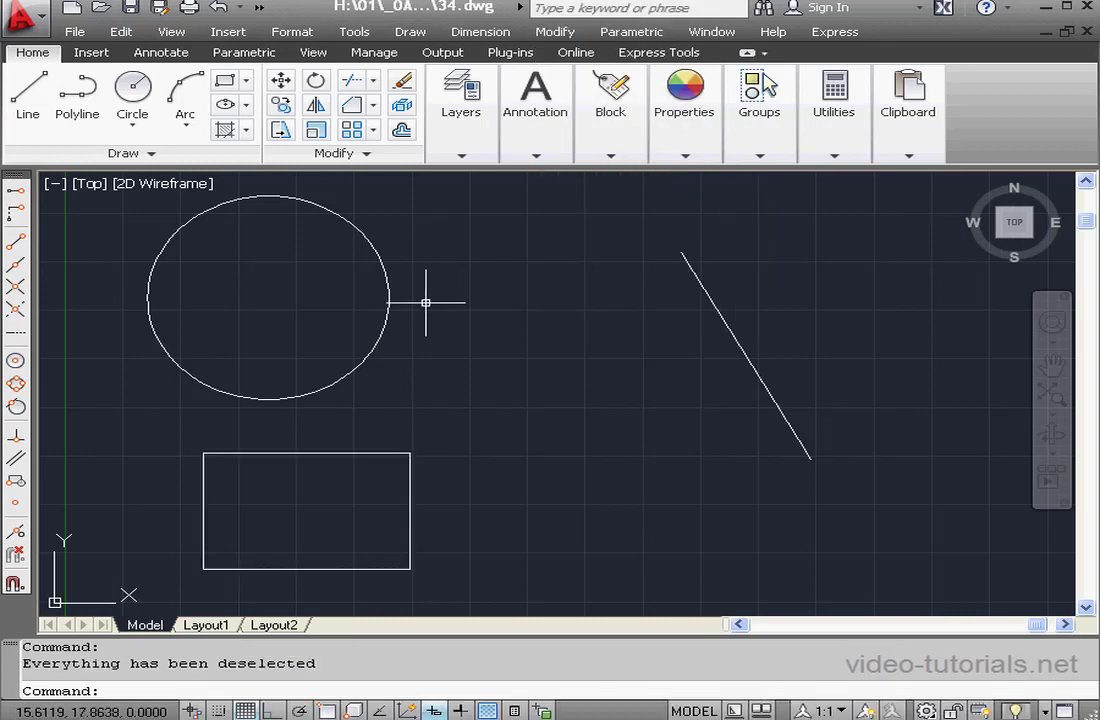
click(388, 302)
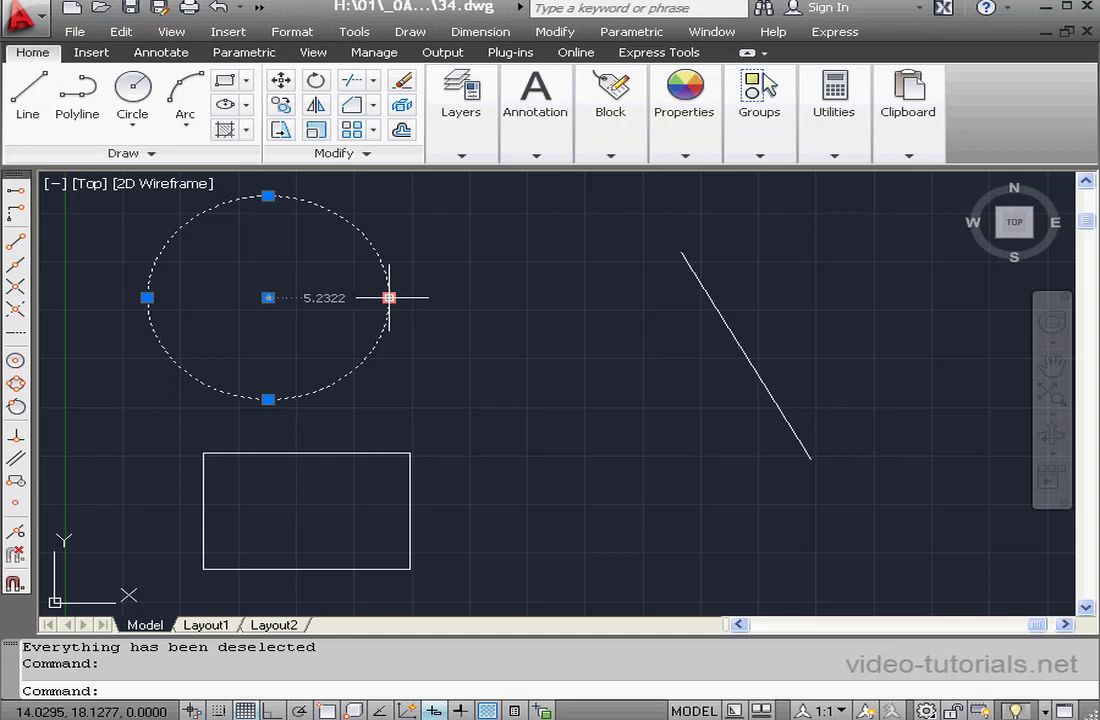
click(389, 297)
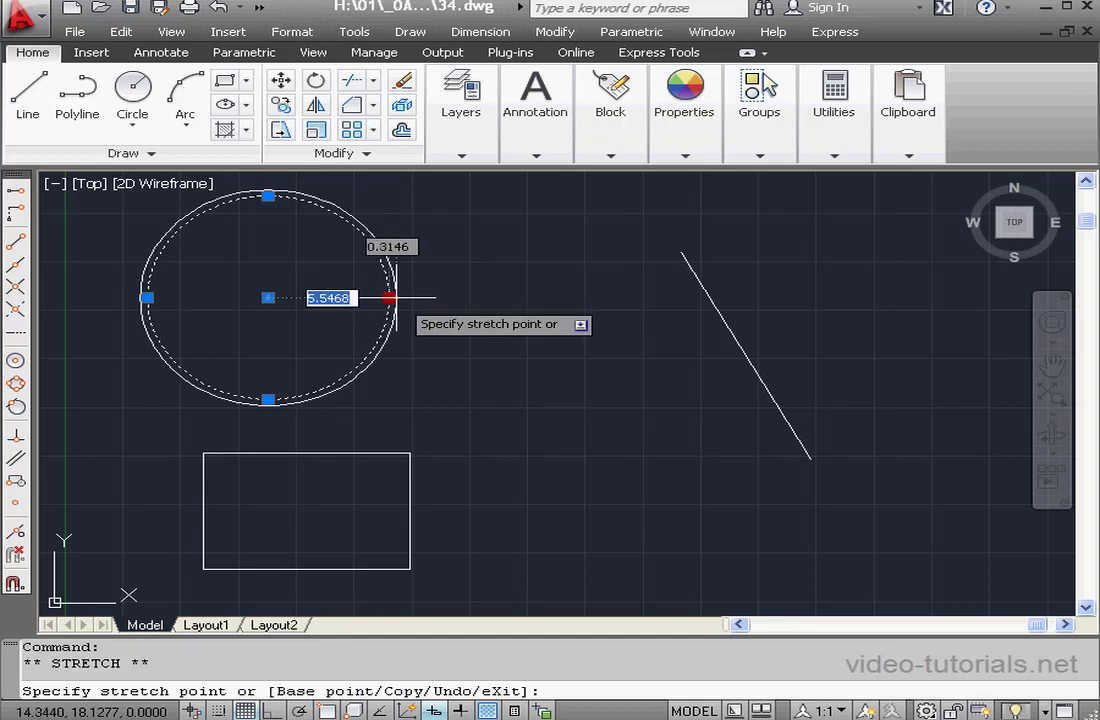
text(7)
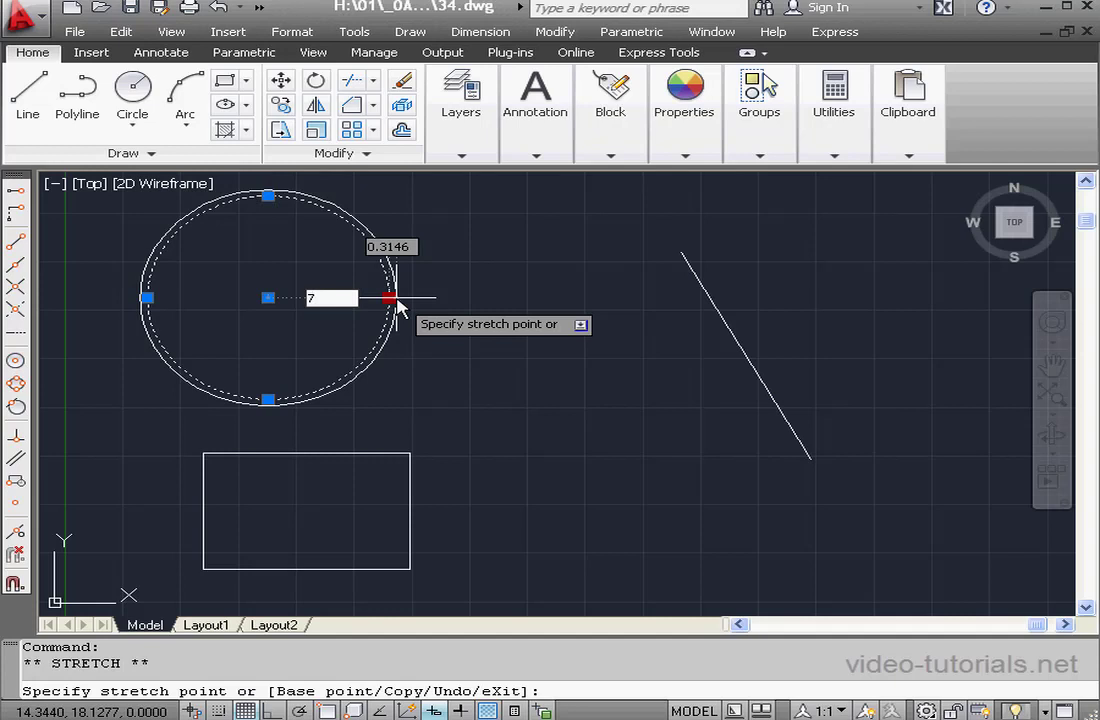
key(Return)
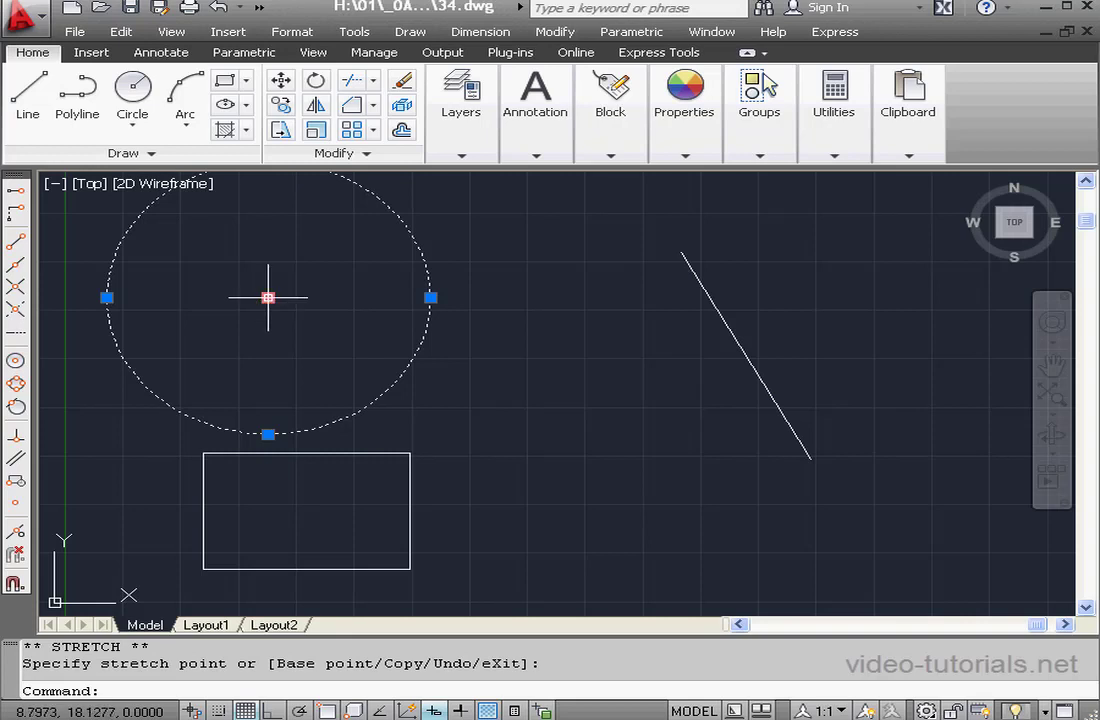
Step: Move the circle by its center grip to the absolute Cartesian coordinates 10,16
click(268, 297)
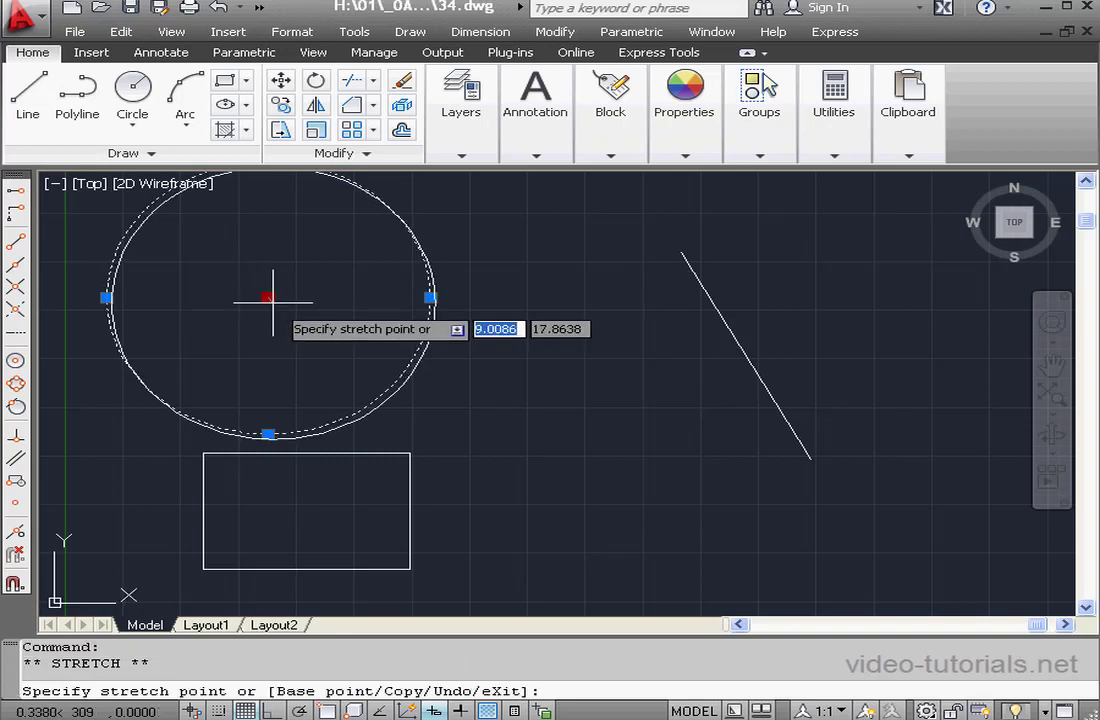
text(10)
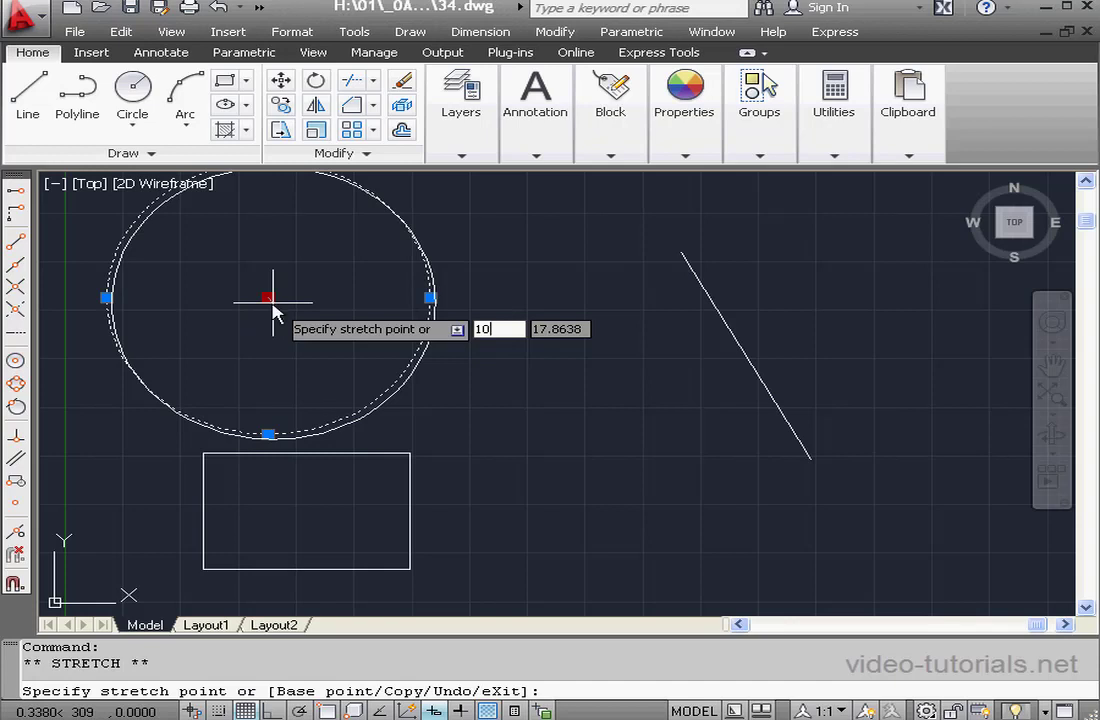
key(Tab)
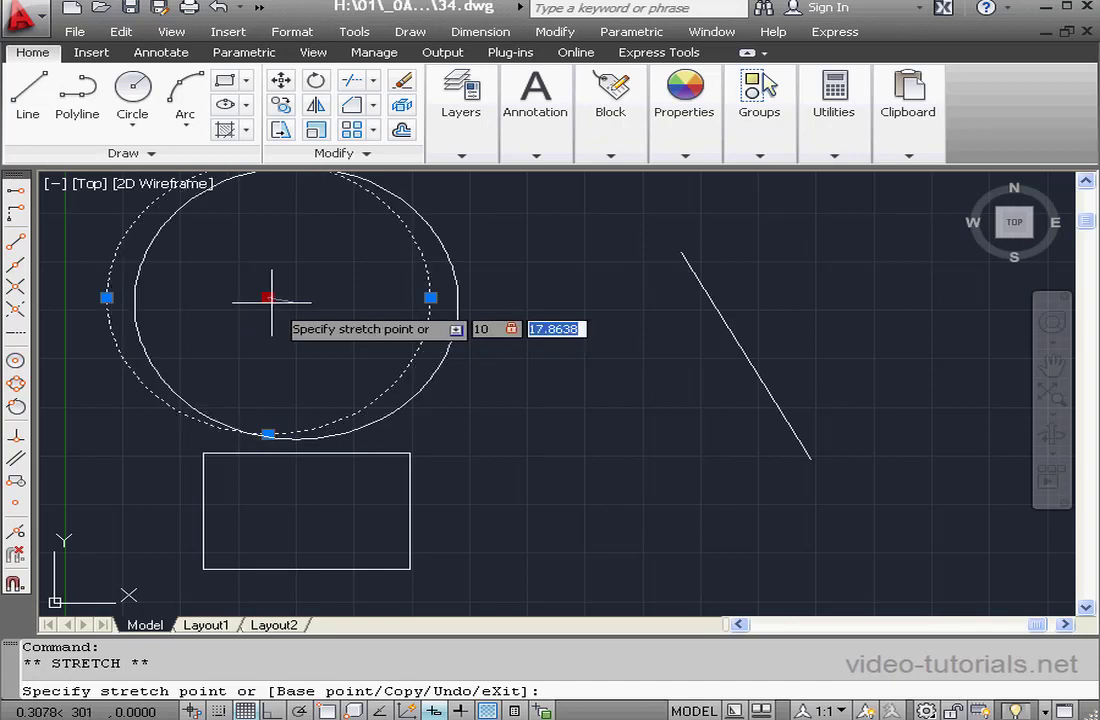
text(16)
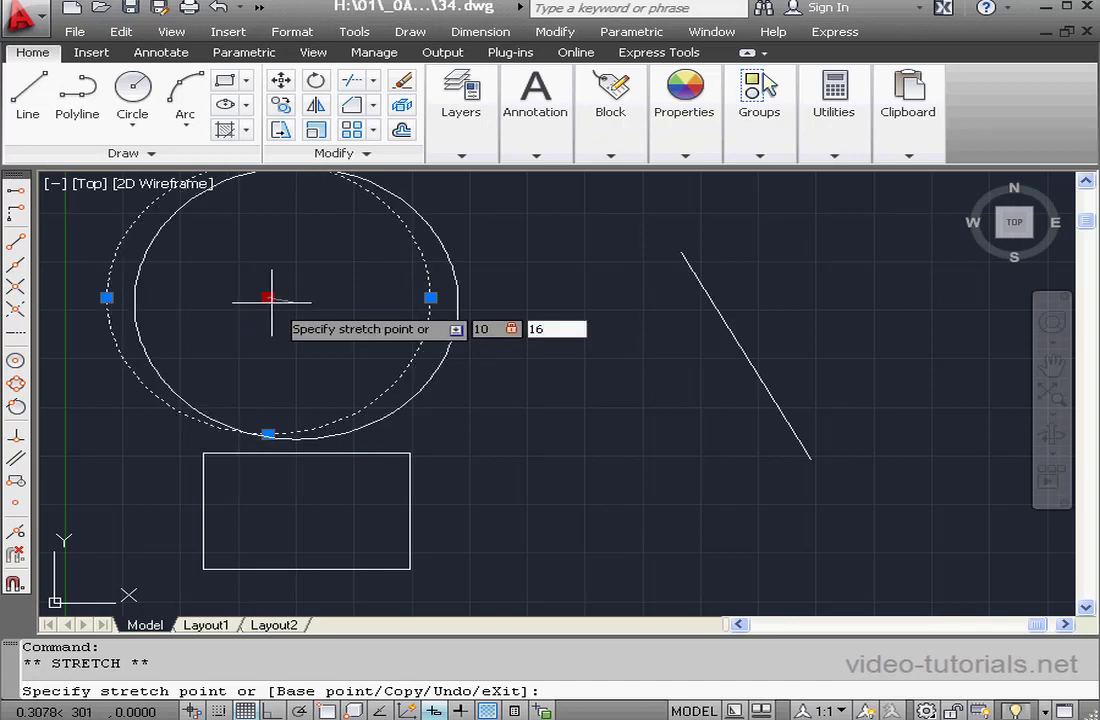
key(Return)
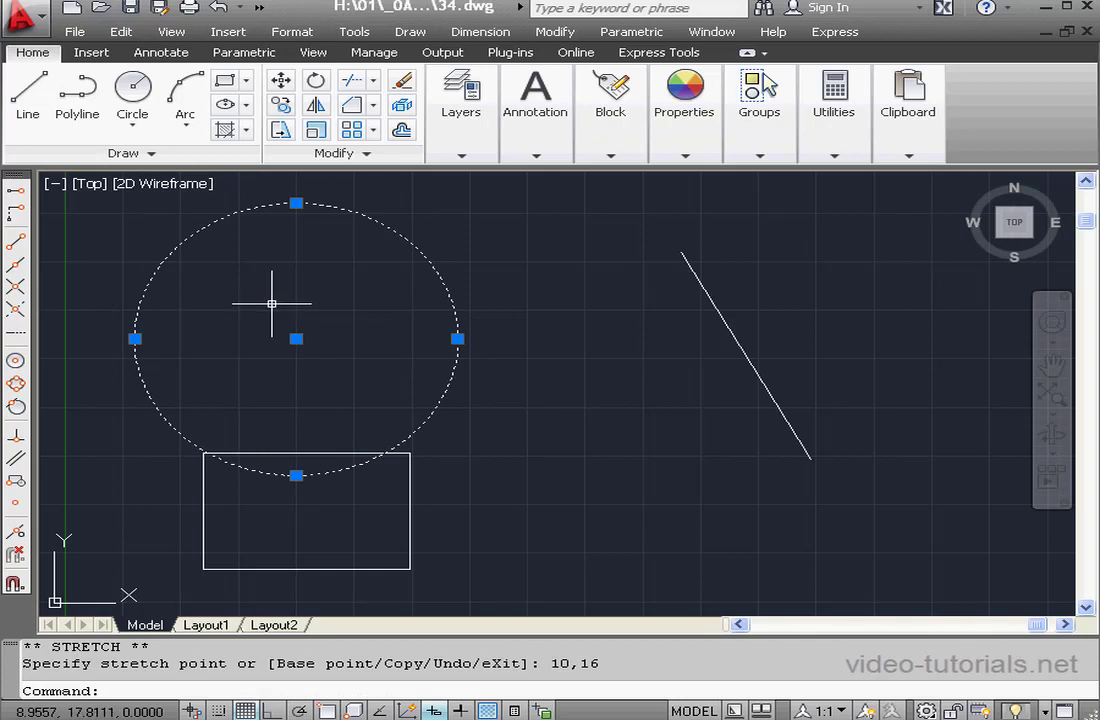
Step: Set the pointer input to default to polar format for second or next points
right_click(430, 710)
click(480, 677)
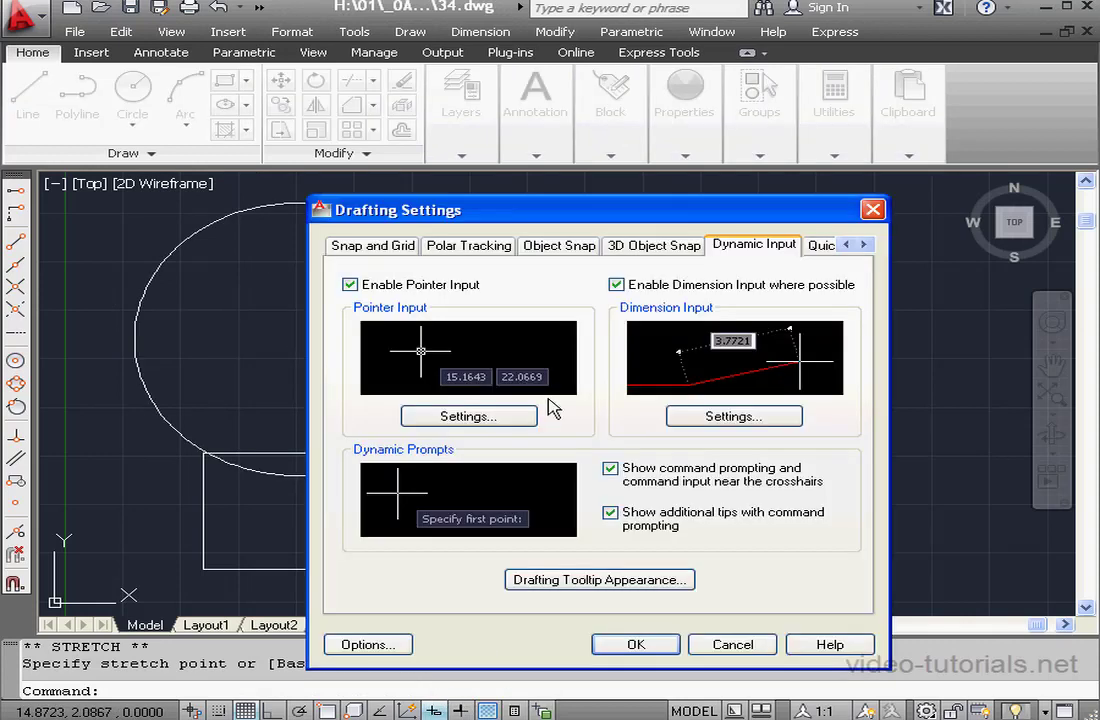
click(485, 418)
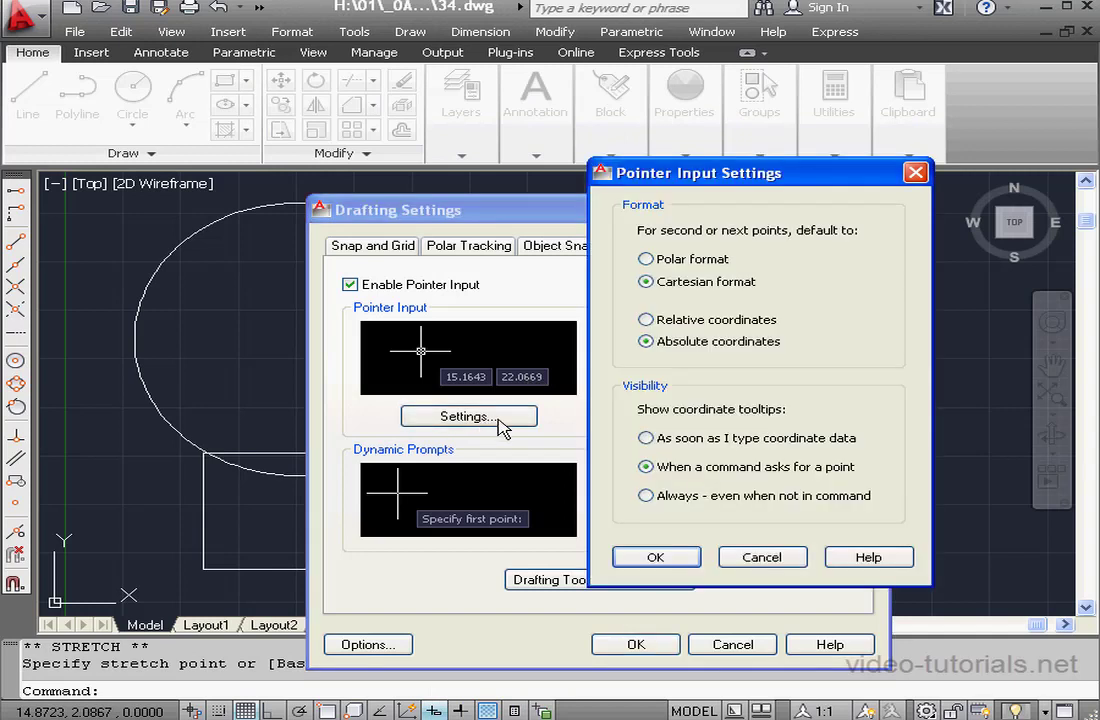
click(645, 259)
click(656, 557)
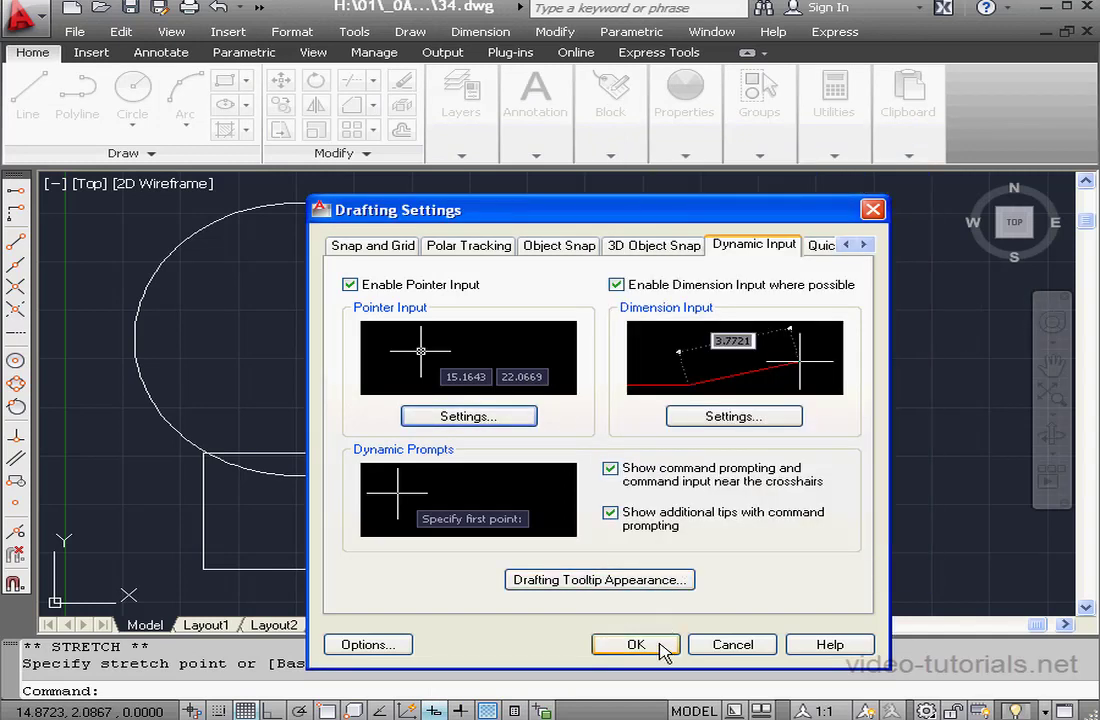
click(634, 643)
Step: Move the circle by its center grip to a distance of 10 at 45 degrees from the origin
click(439, 407)
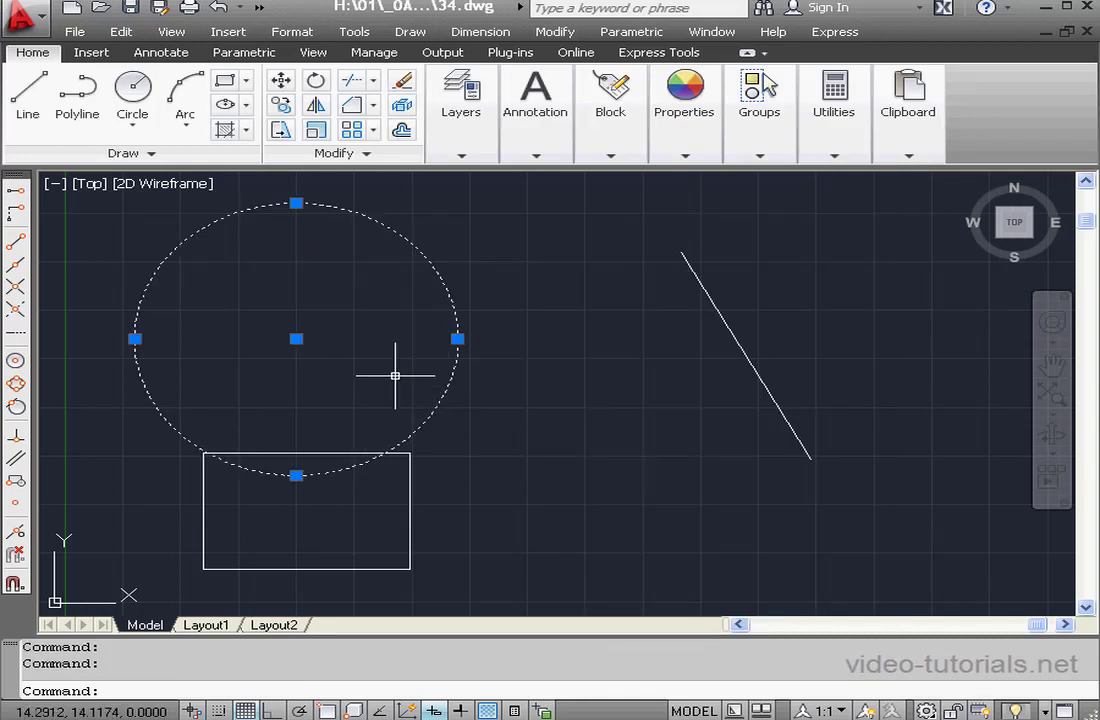
click(296, 339)
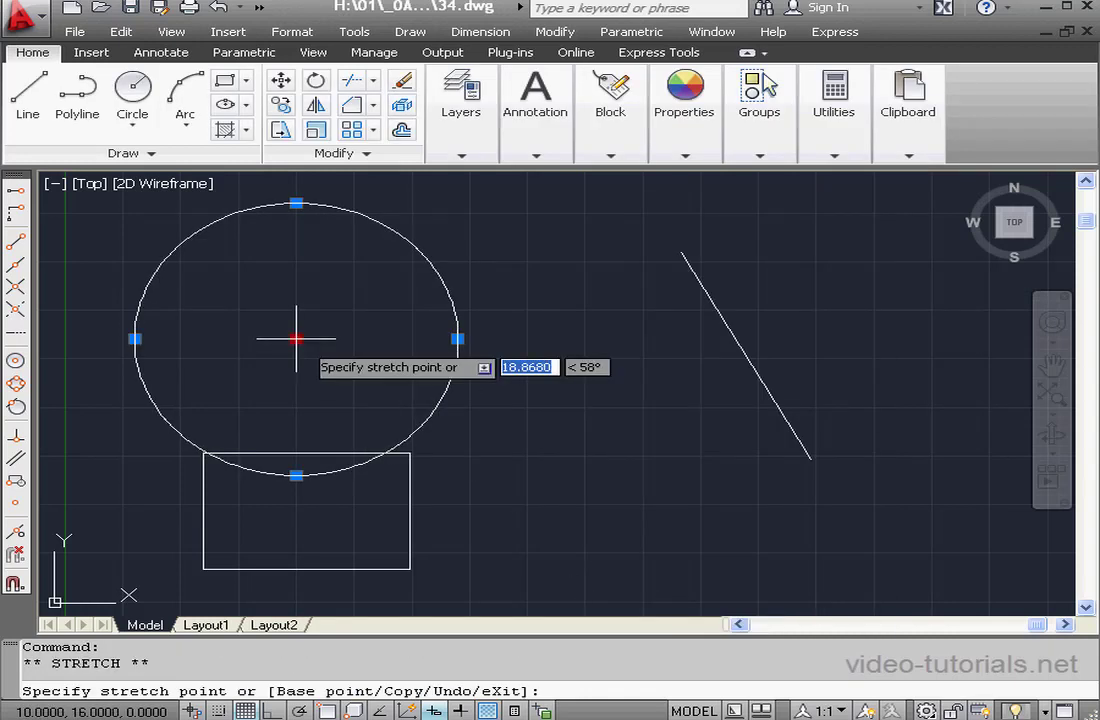
text(10)
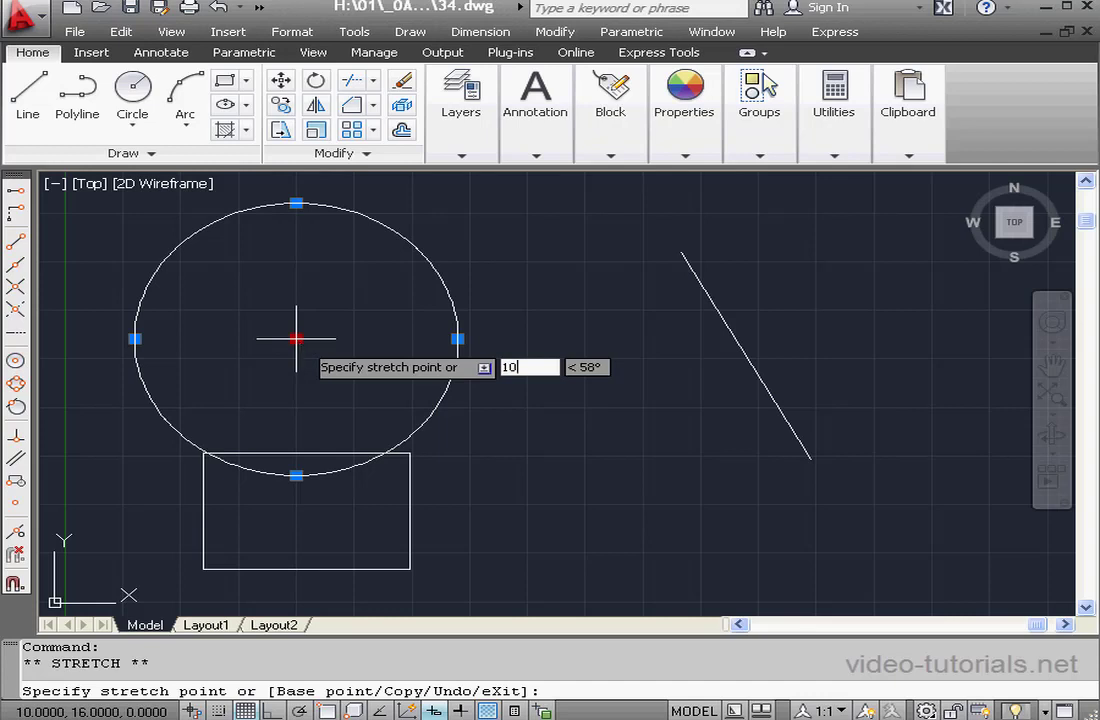
key(Tab)
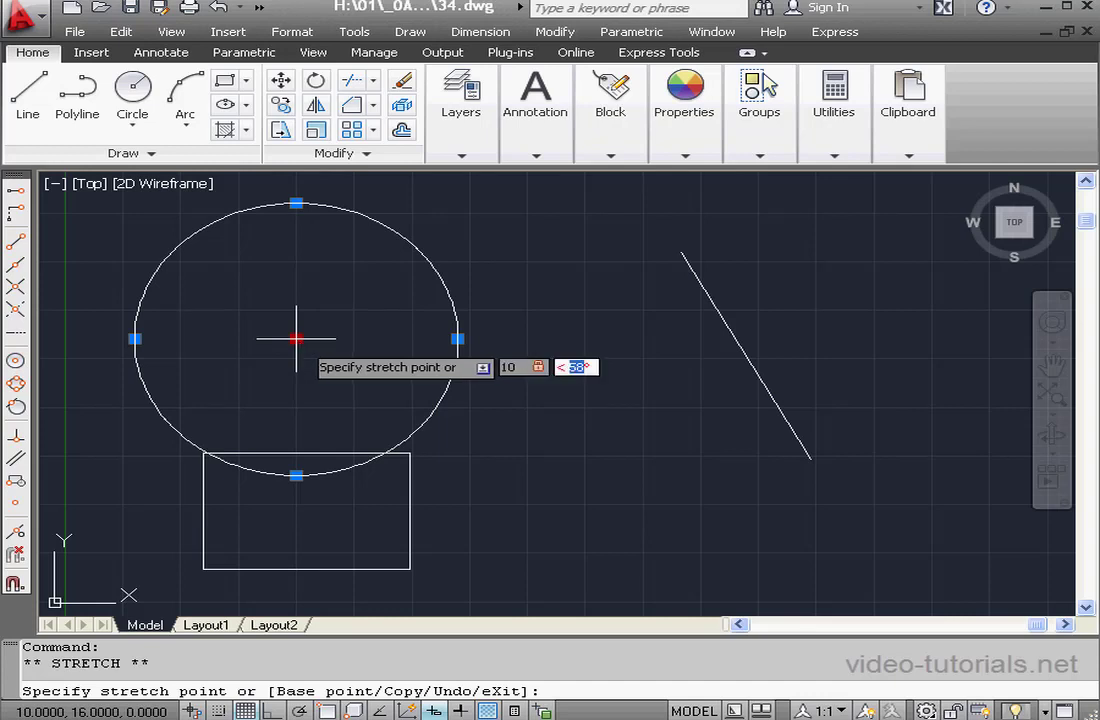
text(45)
key(Return)
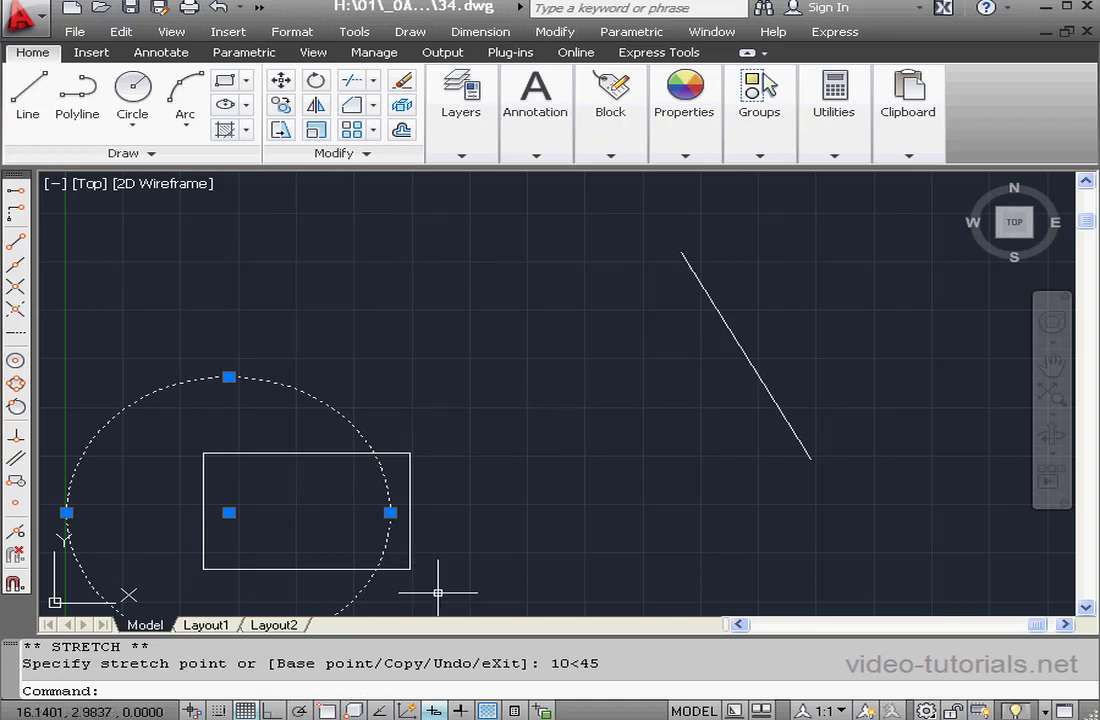
Step: Set the pointer input back to Cartesian format for second or next points
right_click(435, 711)
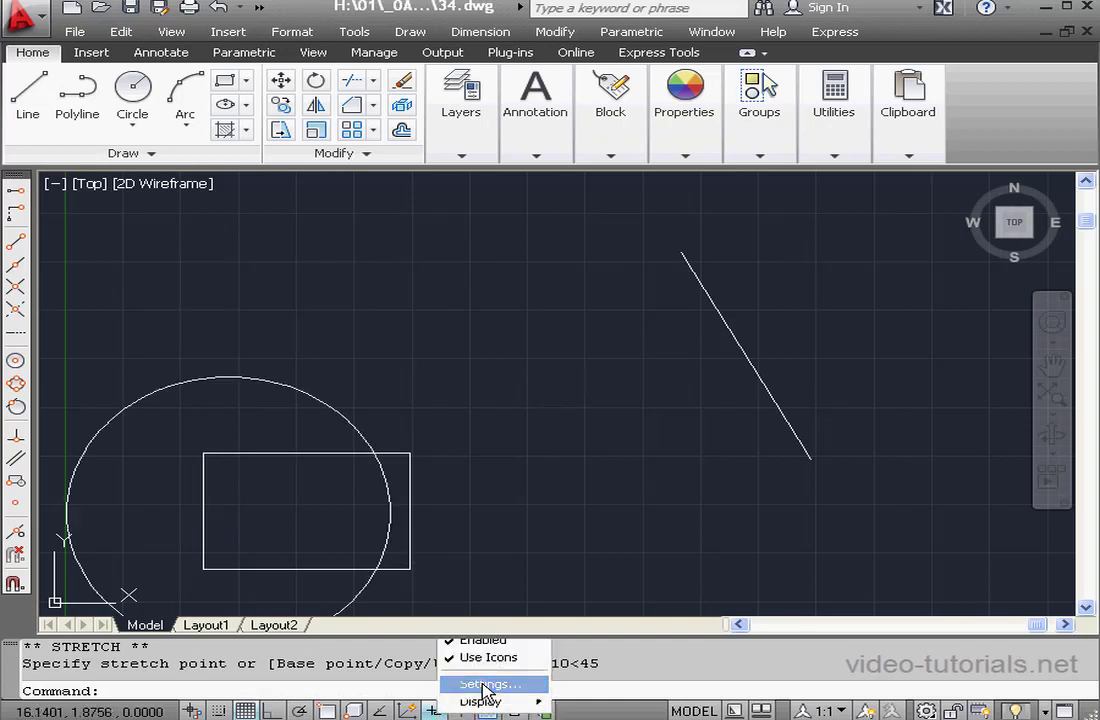
click(487, 686)
click(496, 418)
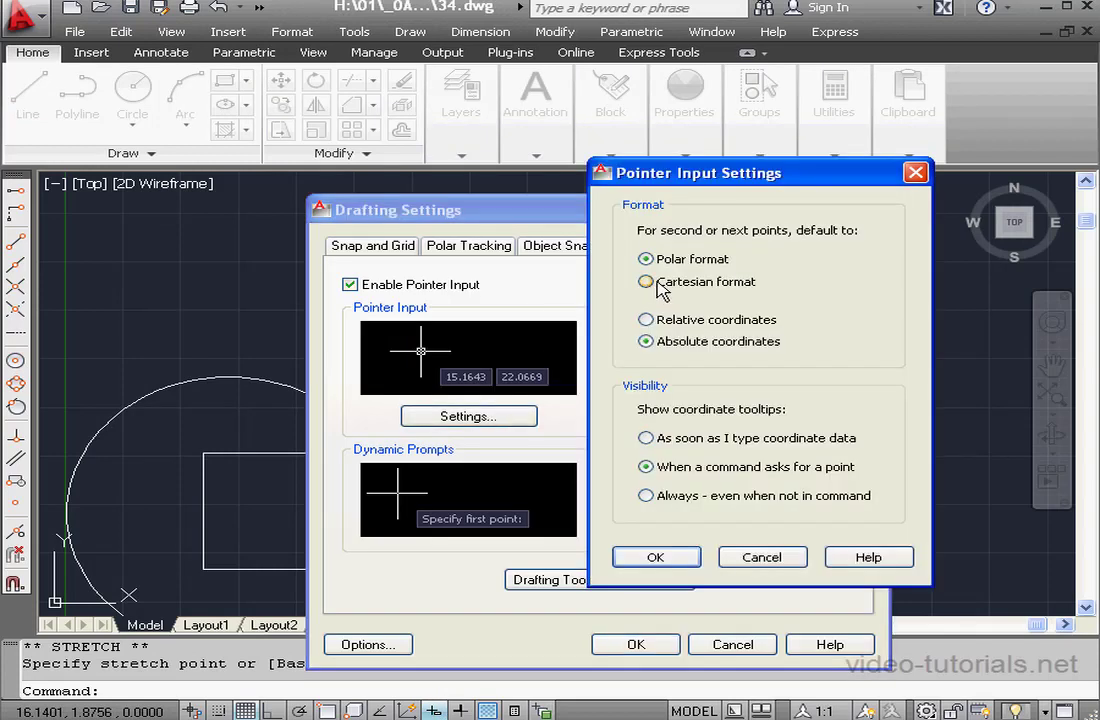
click(656, 557)
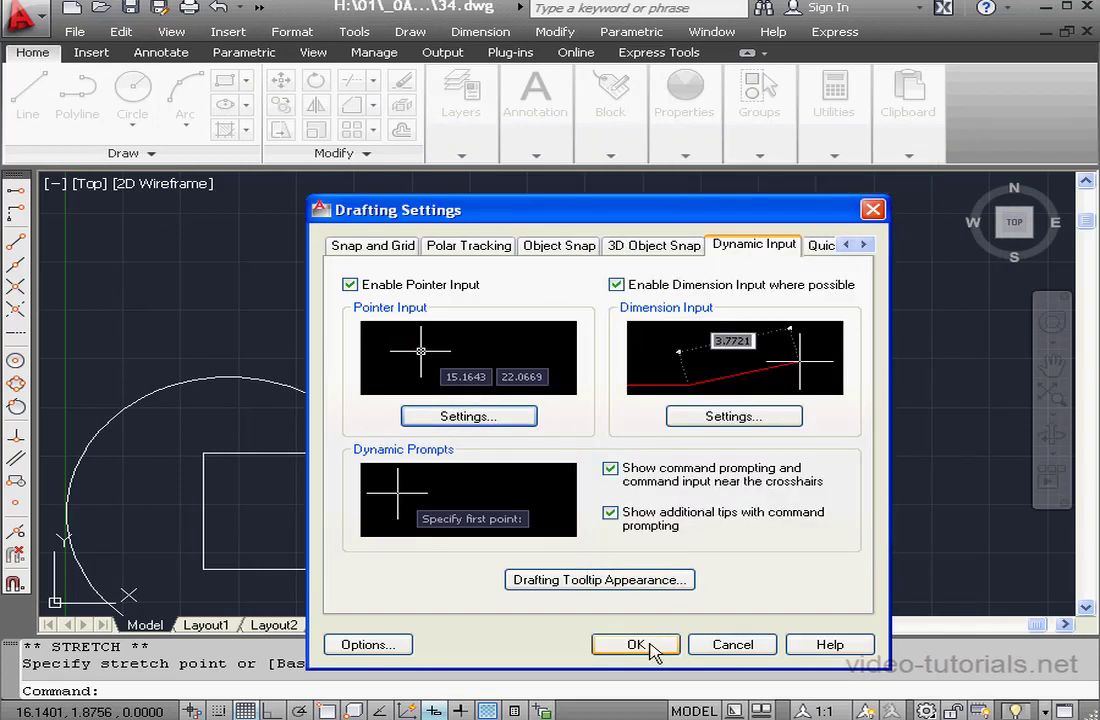
click(636, 644)
Step: With the circle's center grip active, set the pointer input to default to relative coordinates for second or next points
click(387, 511)
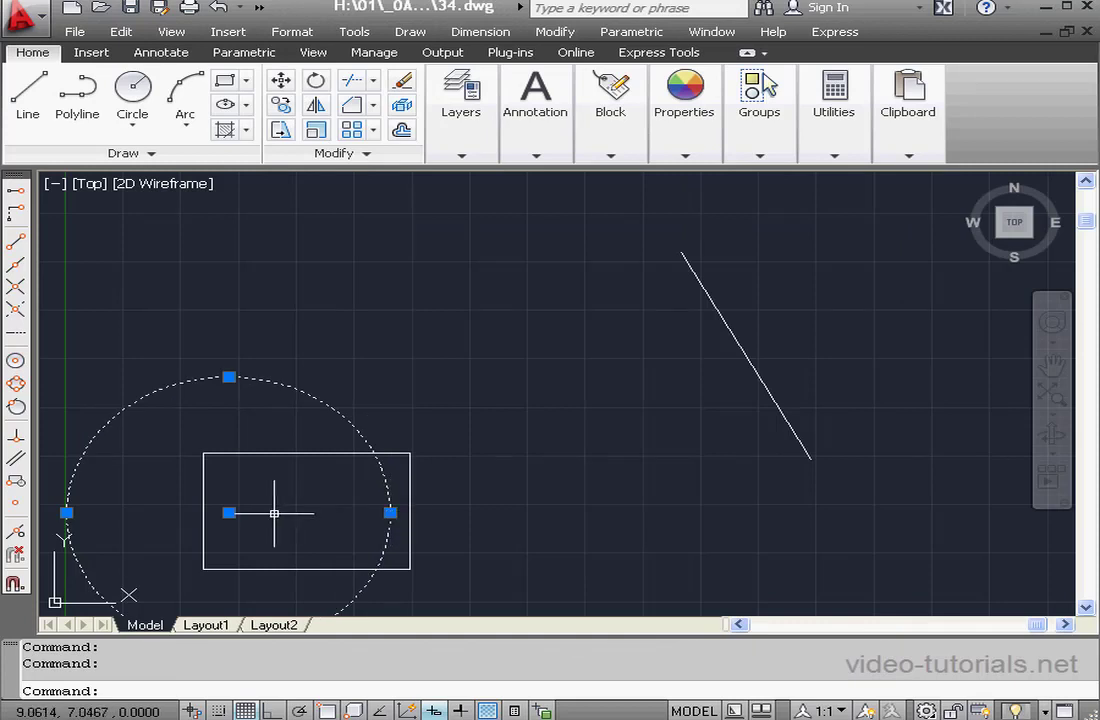
click(231, 513)
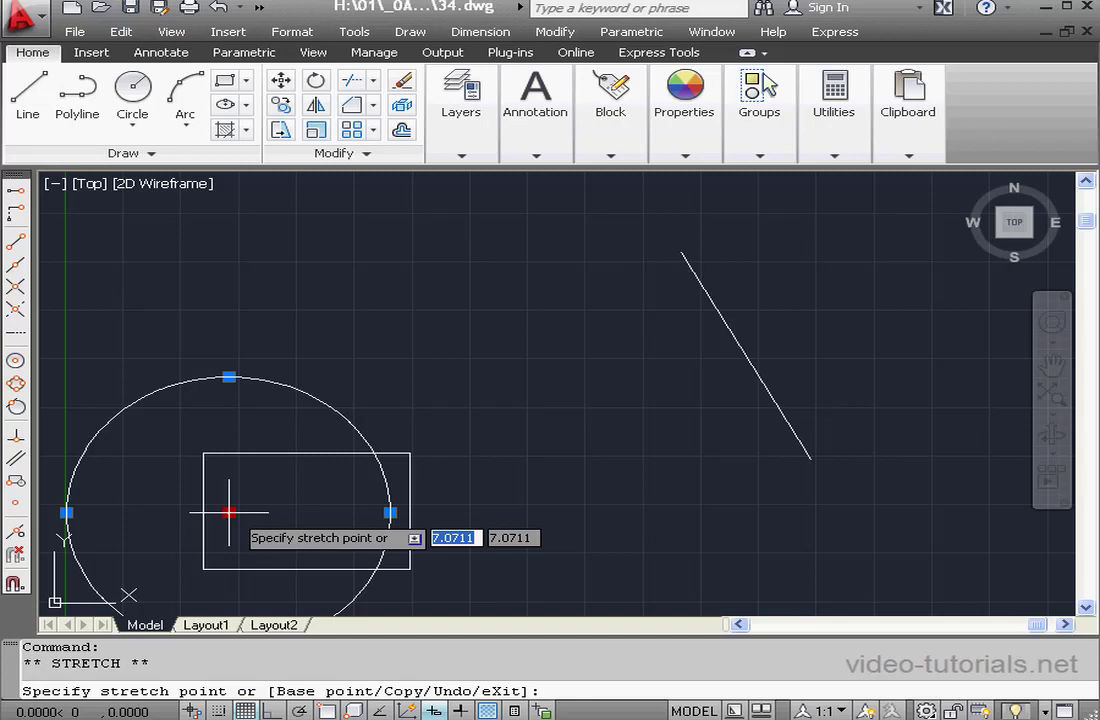
right_click(460, 711)
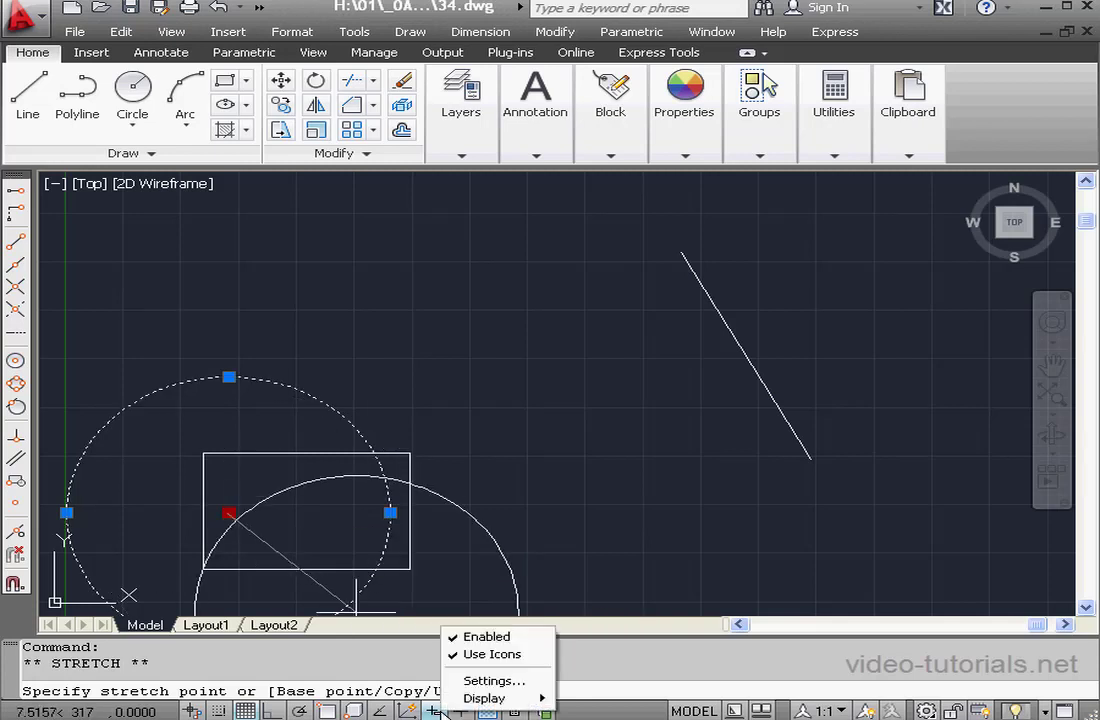
click(484, 682)
click(466, 417)
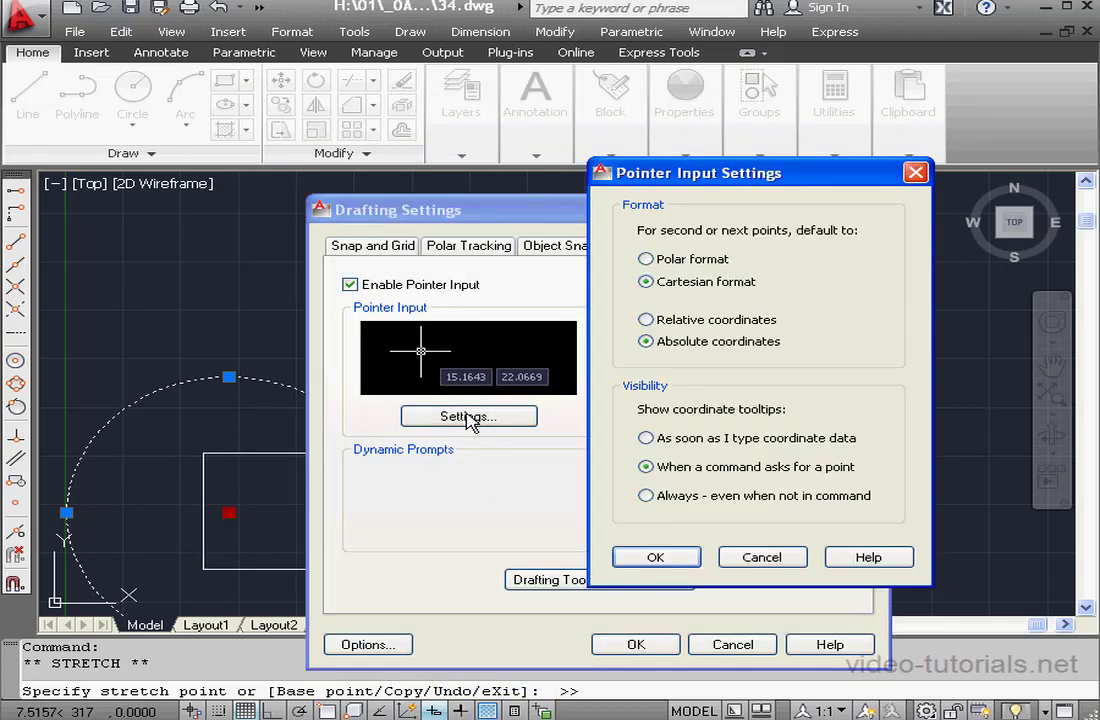
click(646, 319)
click(659, 557)
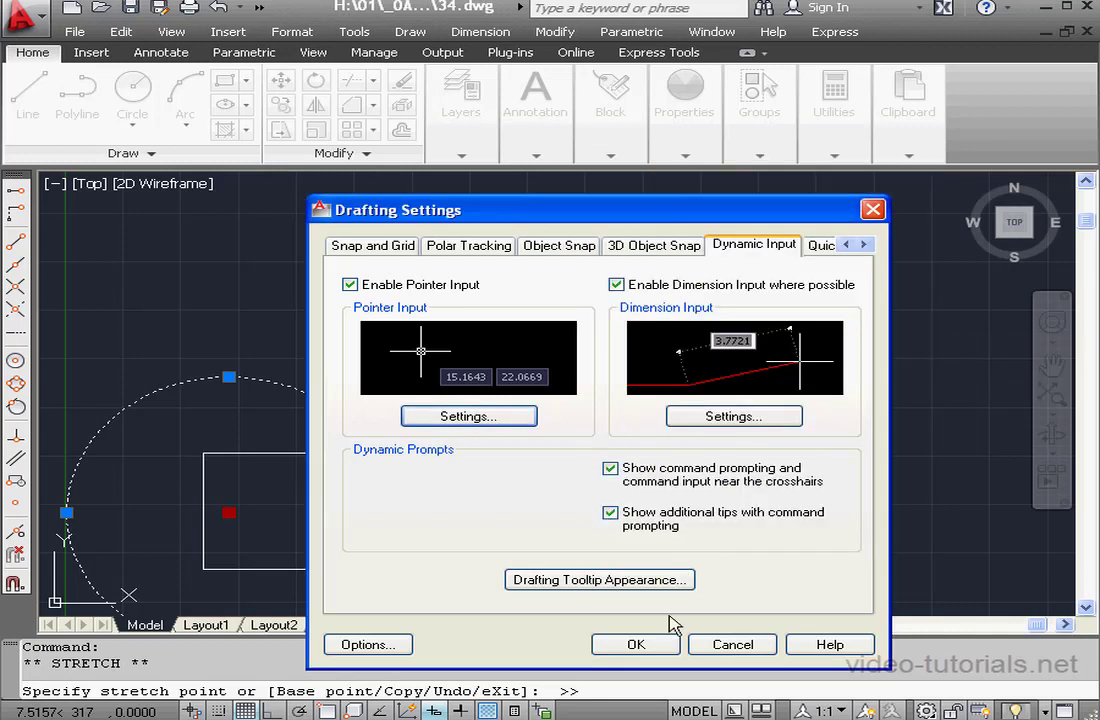
click(636, 644)
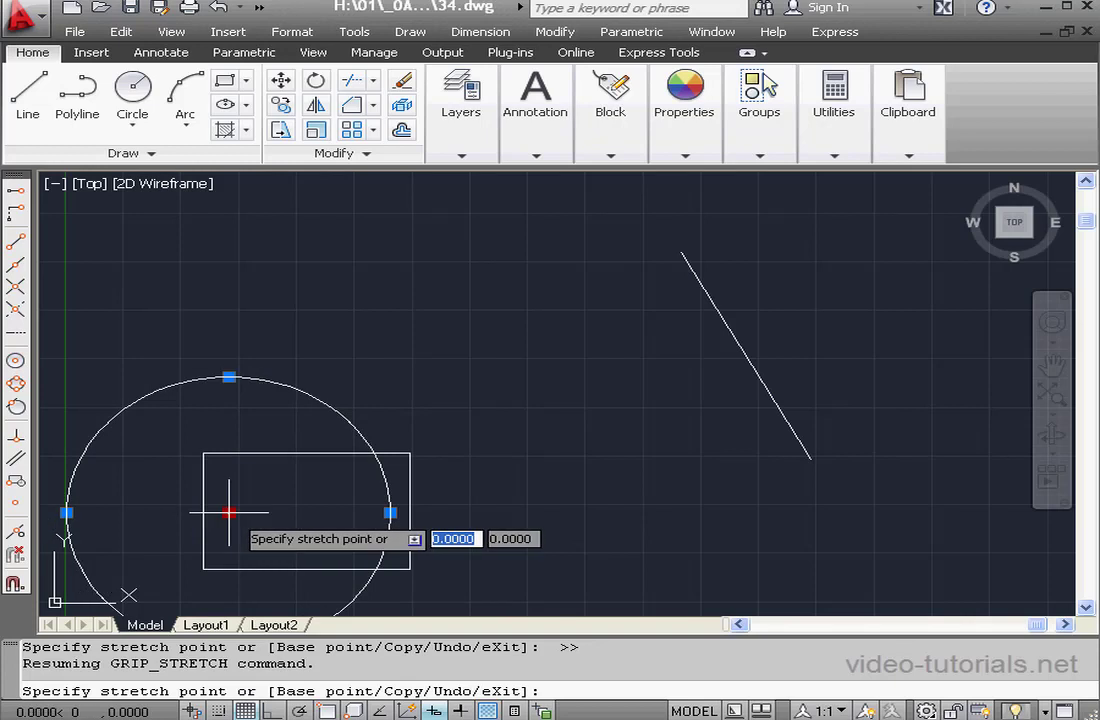
Step: Move the circle by its center grip by a relative offset of 3,1, and erase the circle
text(3)
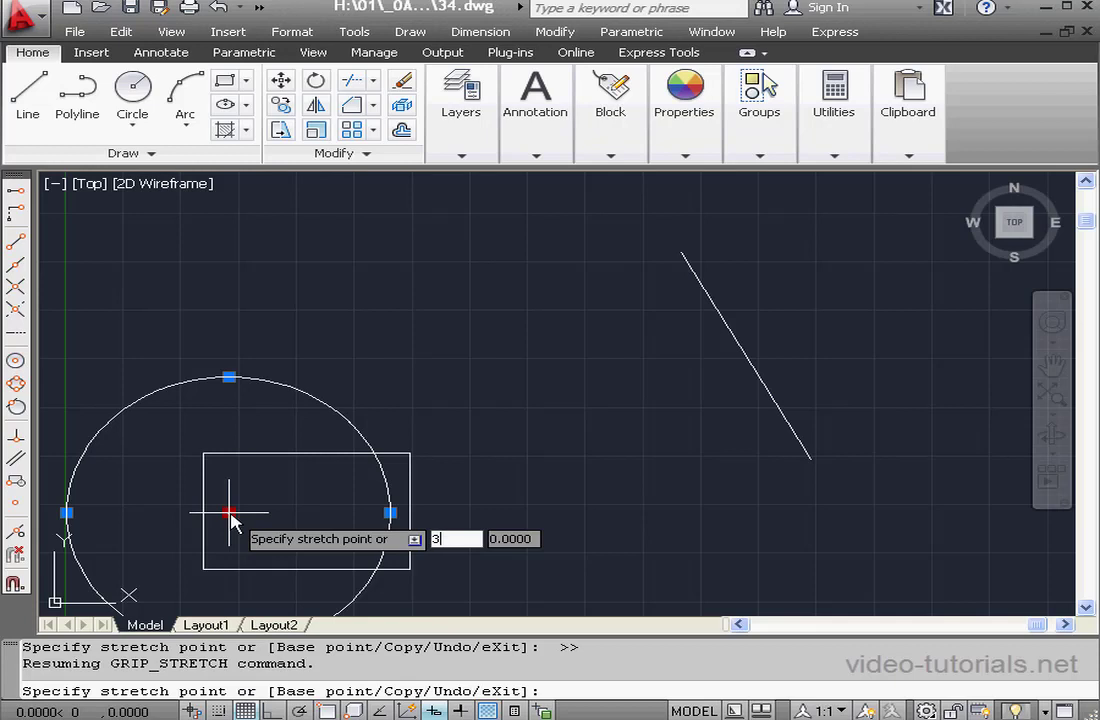
key(Tab)
text(1)
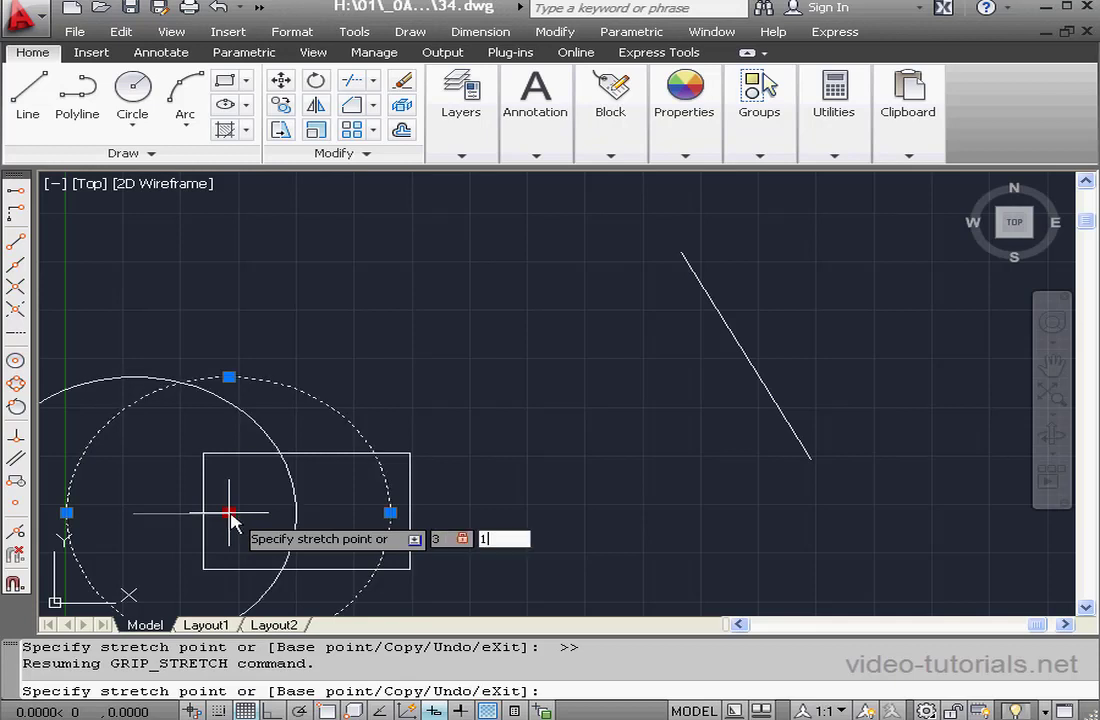
key(Return)
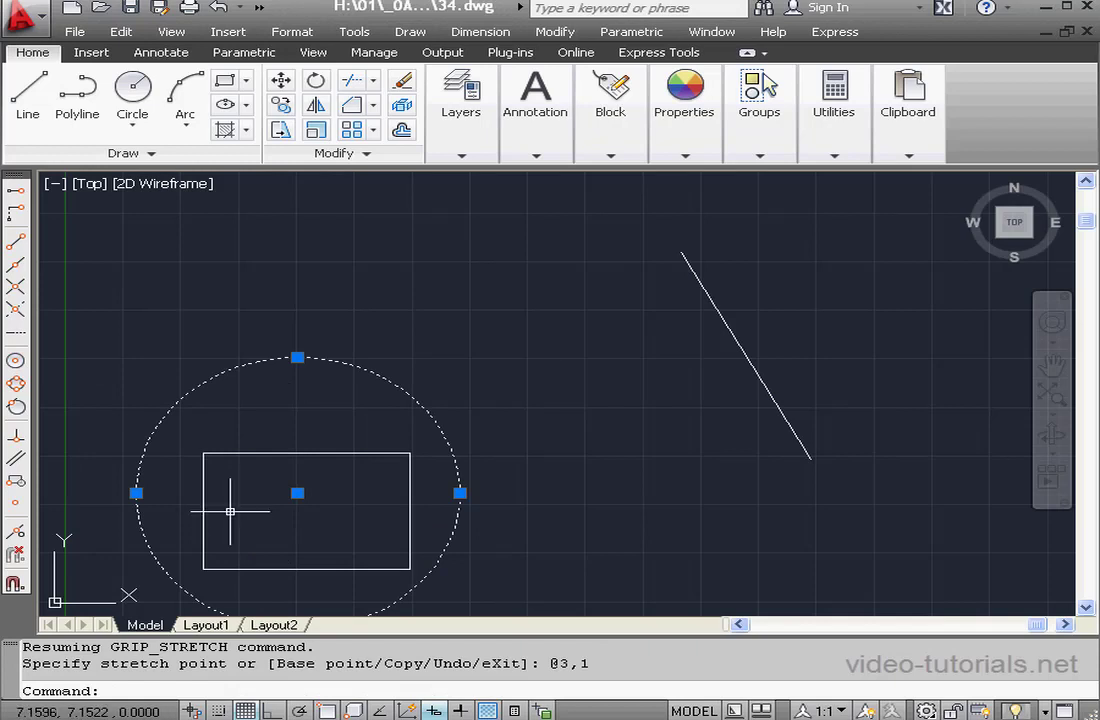
key(Delete)
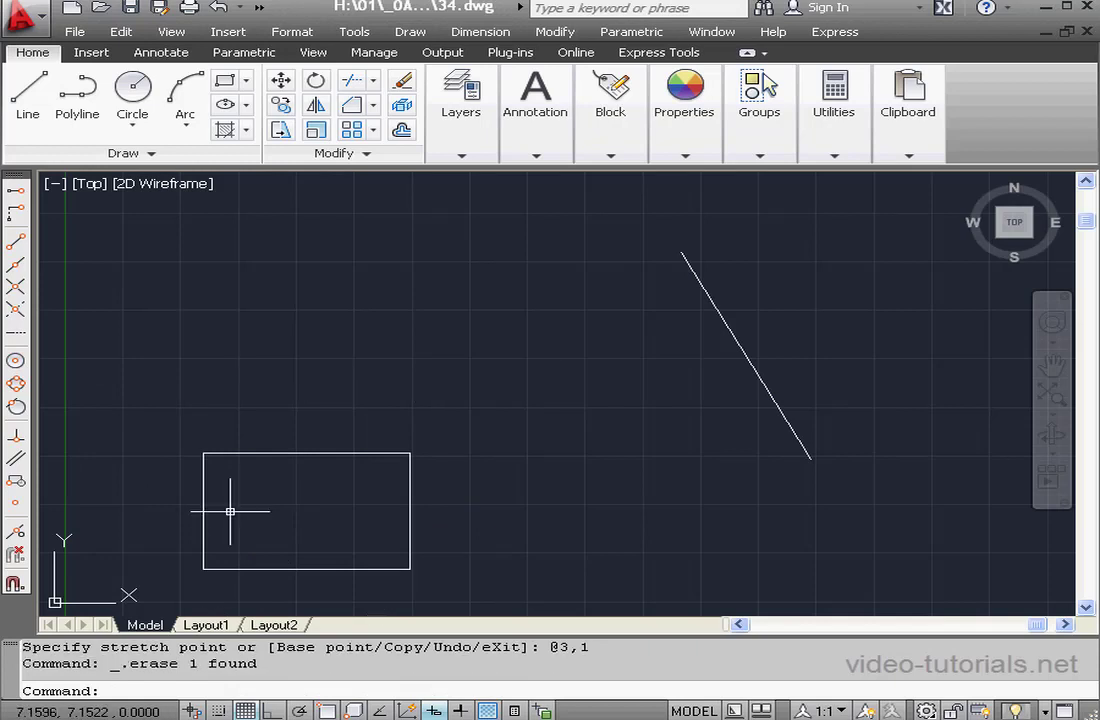
Step: Lengthen the slanted line by 3 units from its lower endpoint grip and deselect it
click(779, 413)
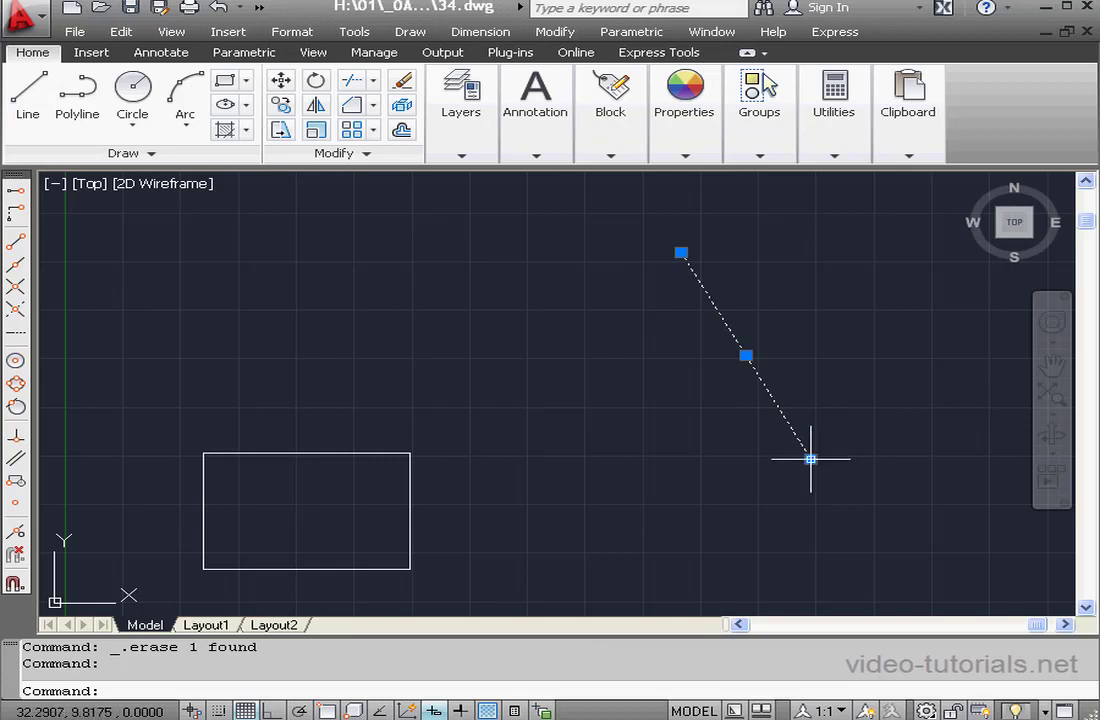
mouse_move(811, 460)
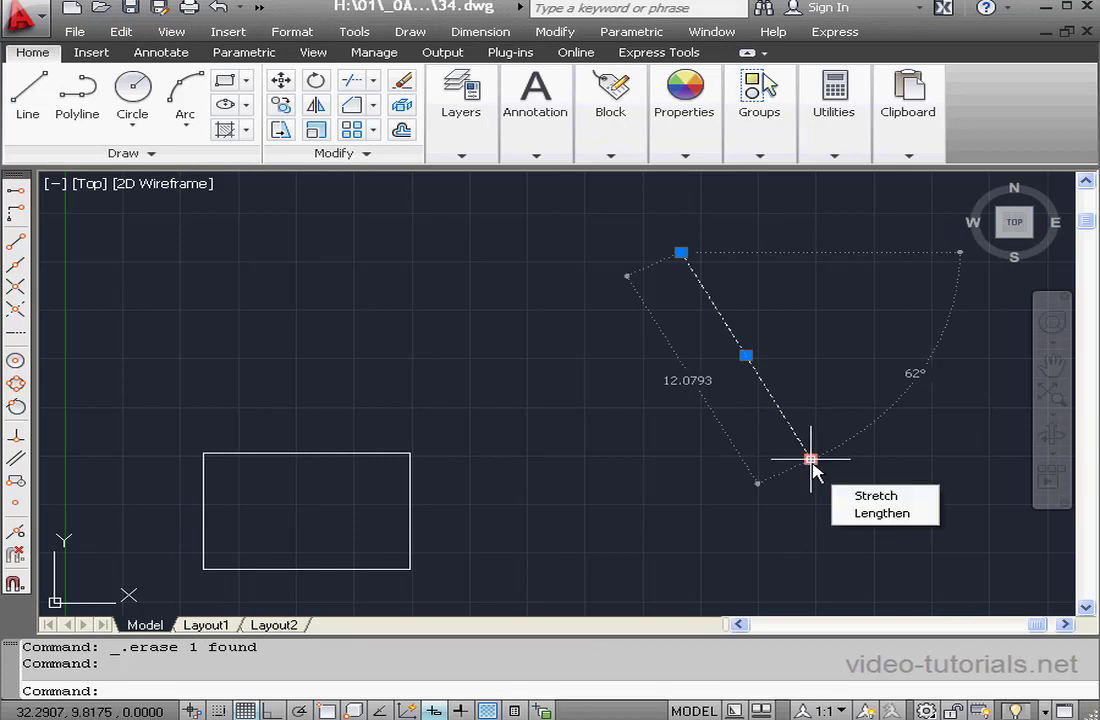
click(882, 514)
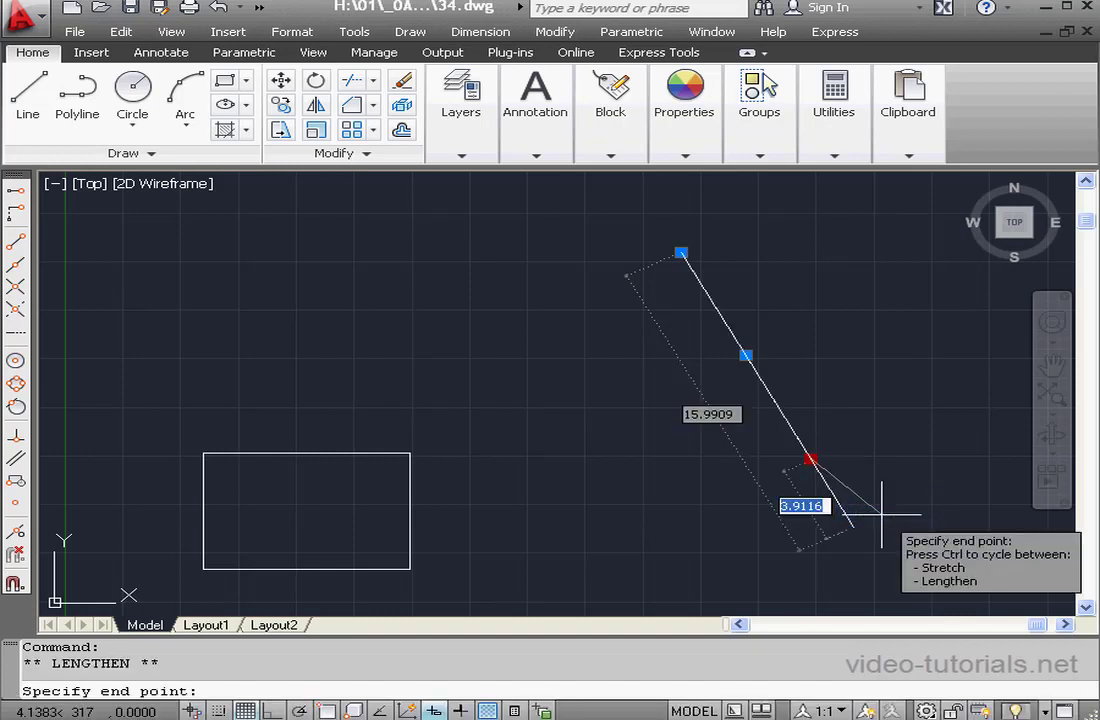
text(3)
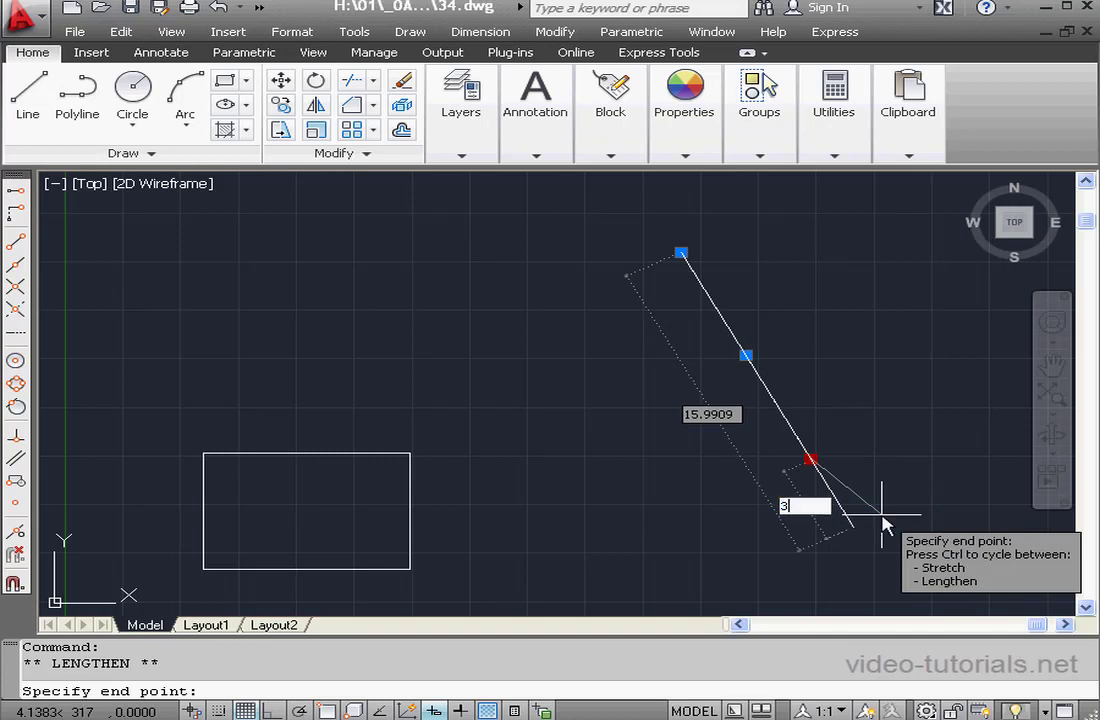
key(Return)
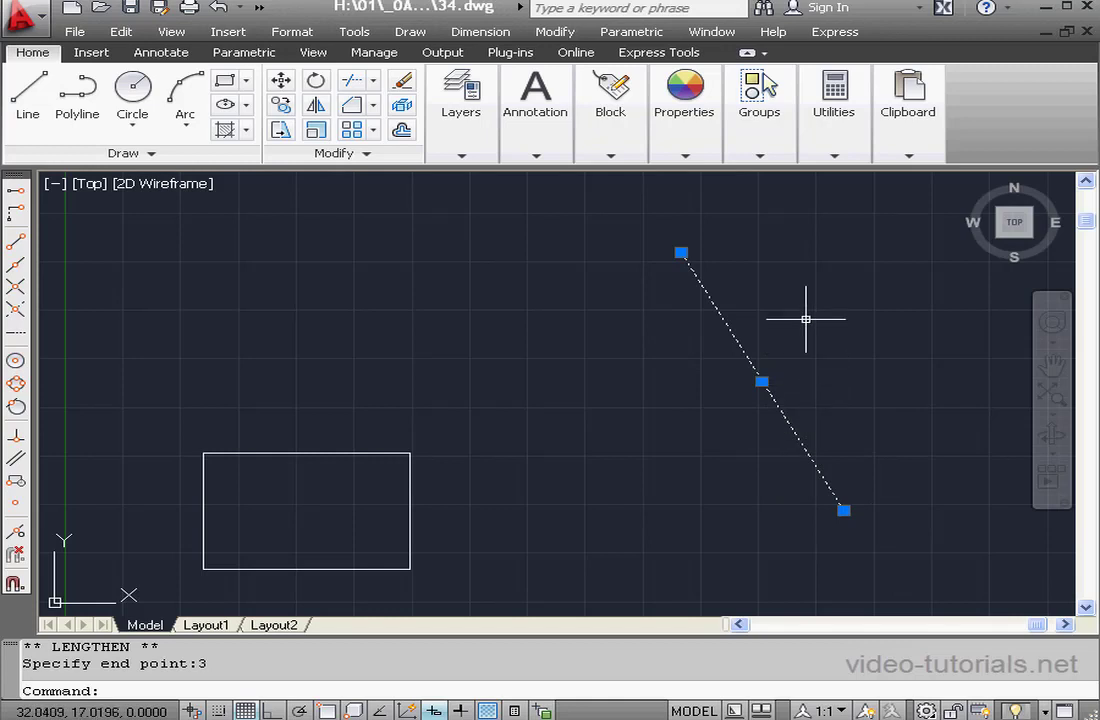
right_click(799, 283)
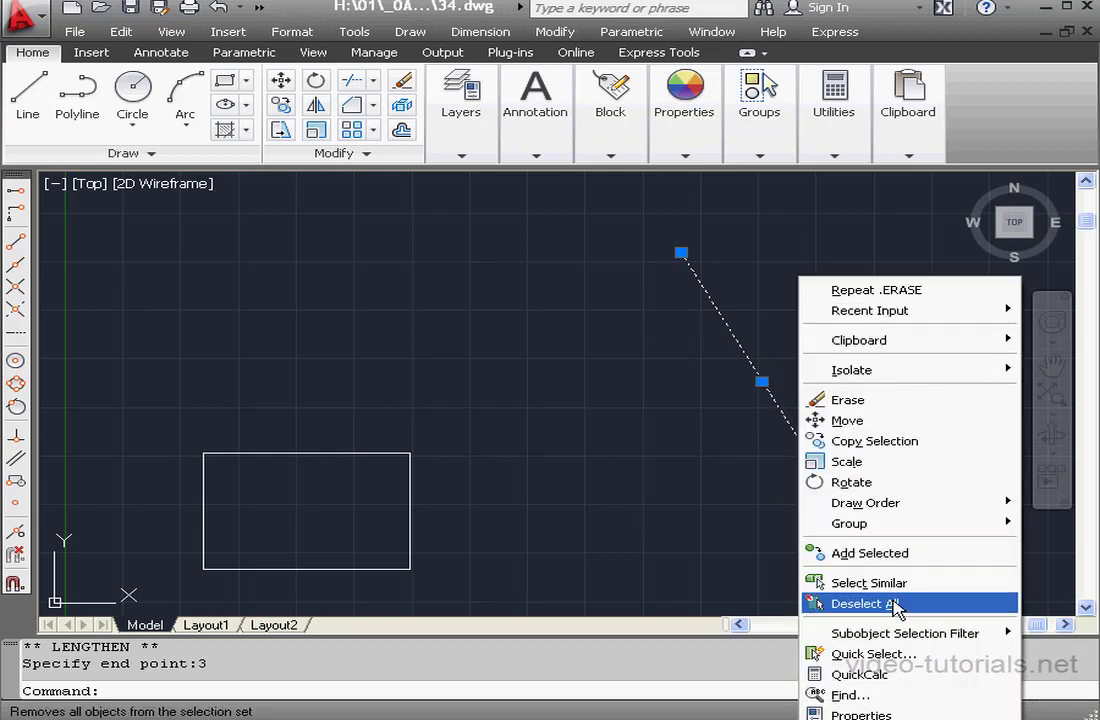
click(896, 604)
Step: Draw a shallow three-point arc with a radius of about 10.5 above the rectangle, bulging upward
click(180, 95)
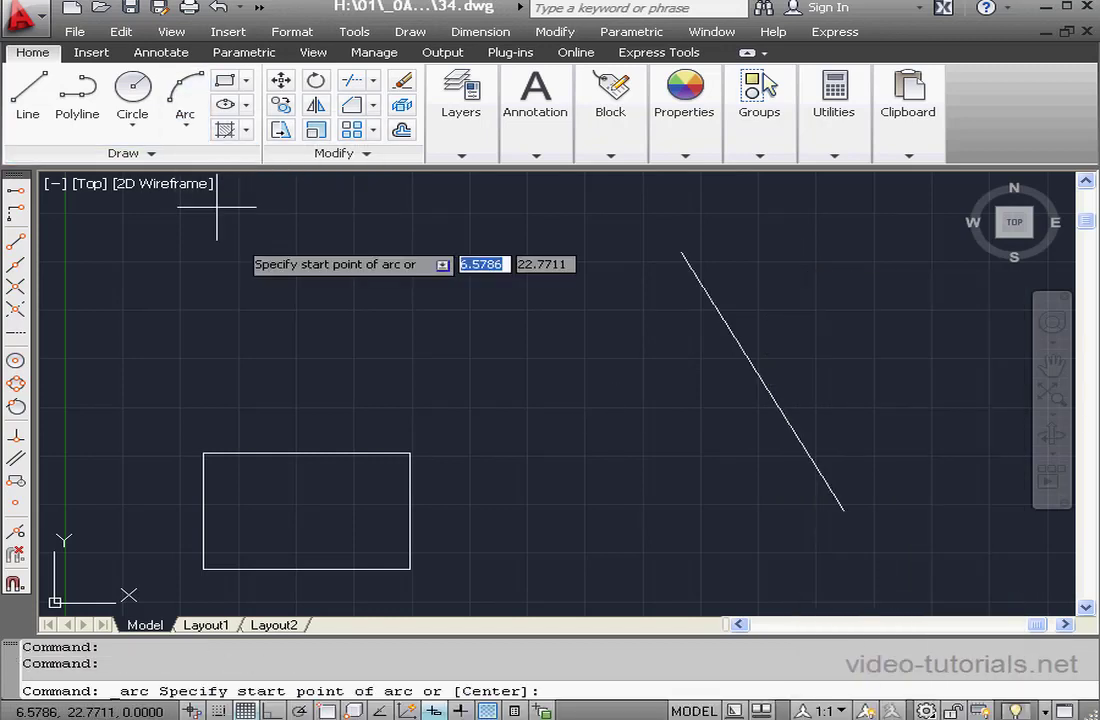
click(306, 366)
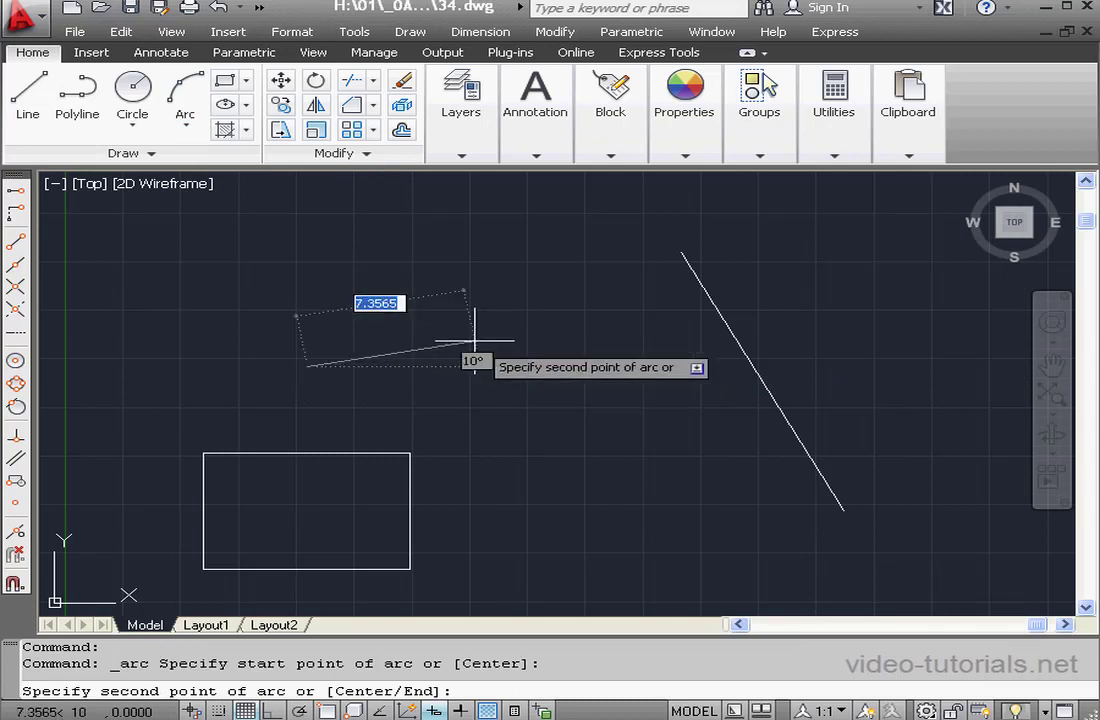
click(505, 352)
click(570, 373)
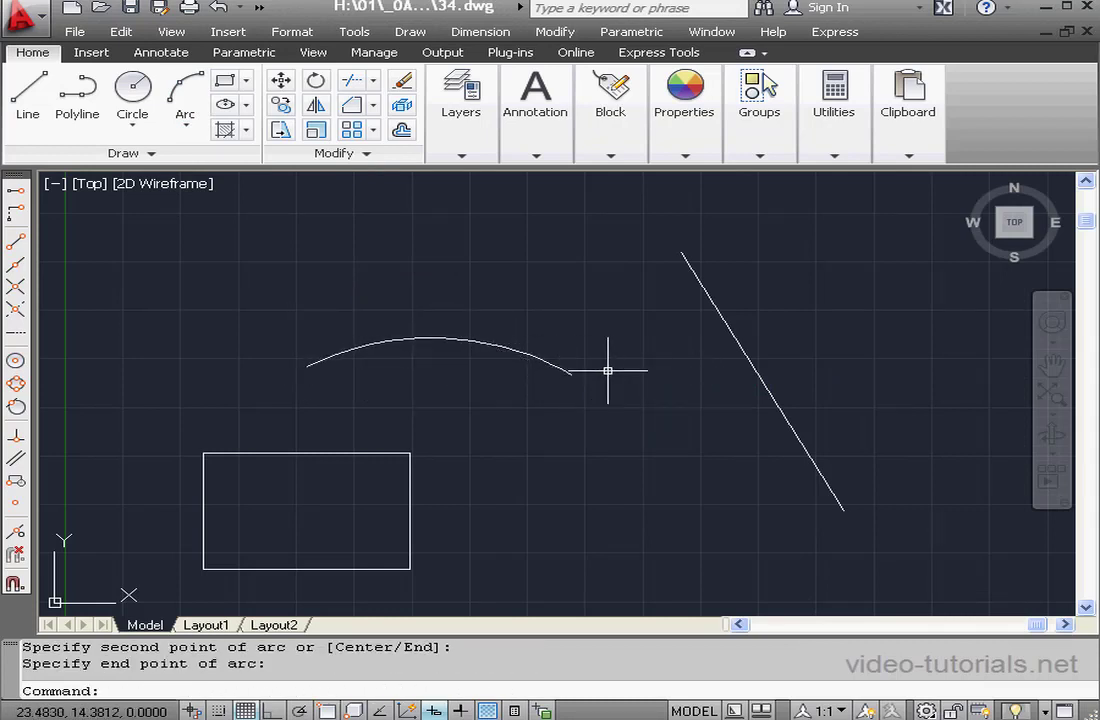
Step: Stretch the arc's right endpoint grip outward and downward so that the arc's radius is about 9.9
click(527, 354)
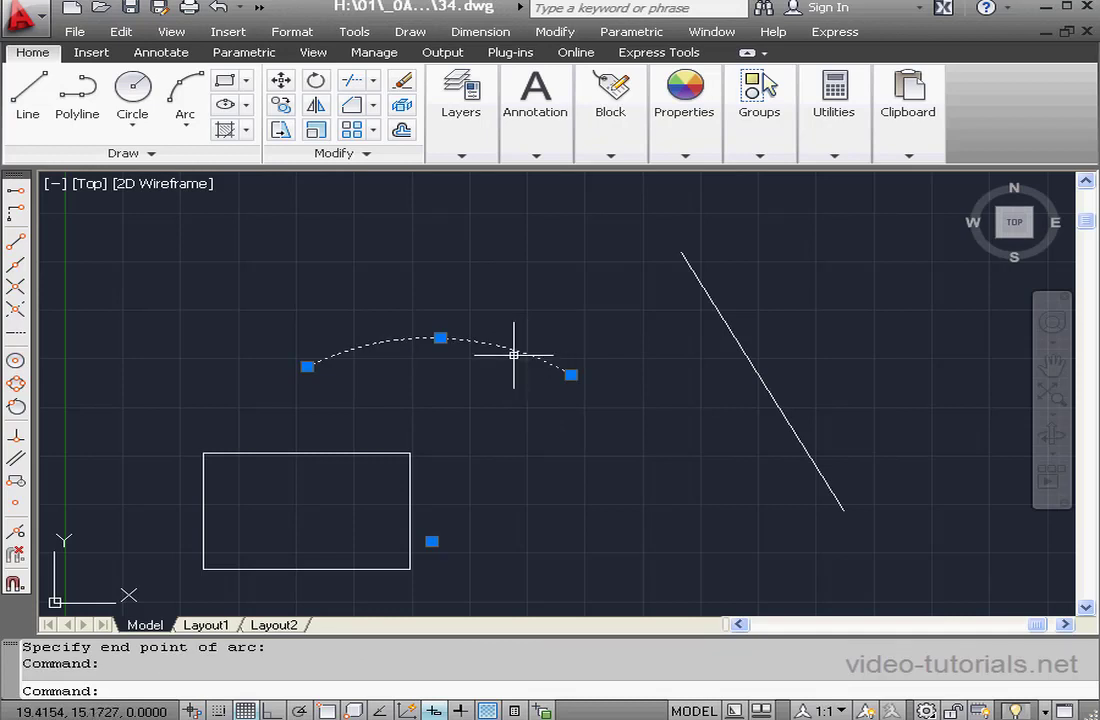
mouse_move(571, 375)
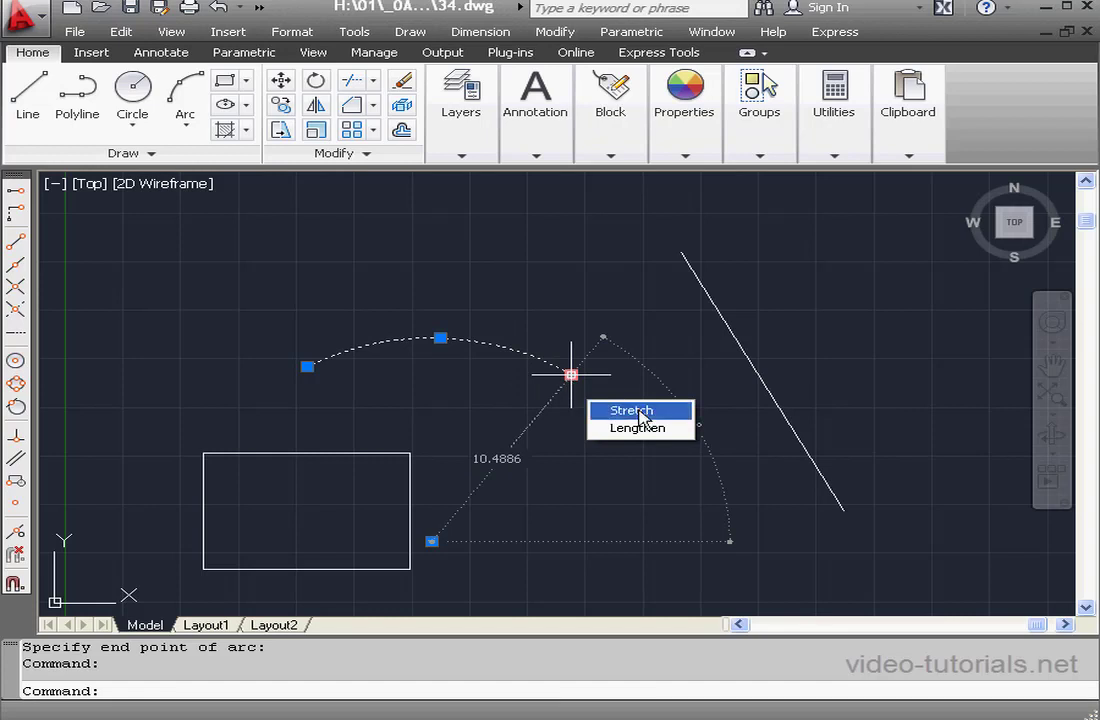
click(571, 375)
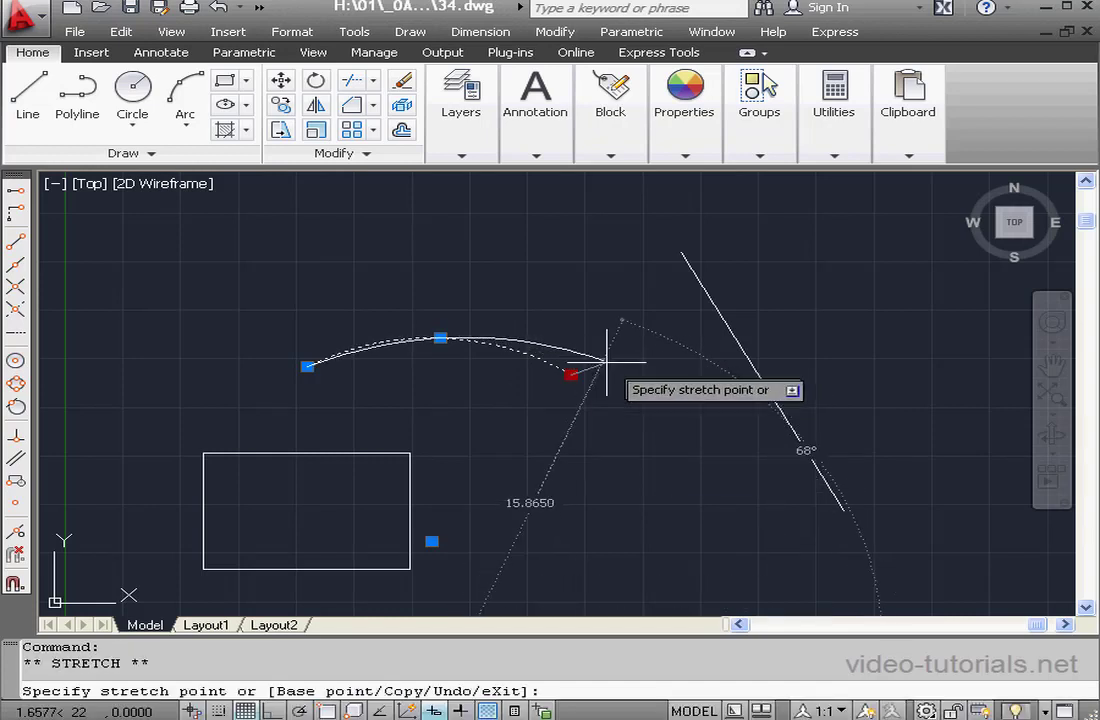
click(624, 429)
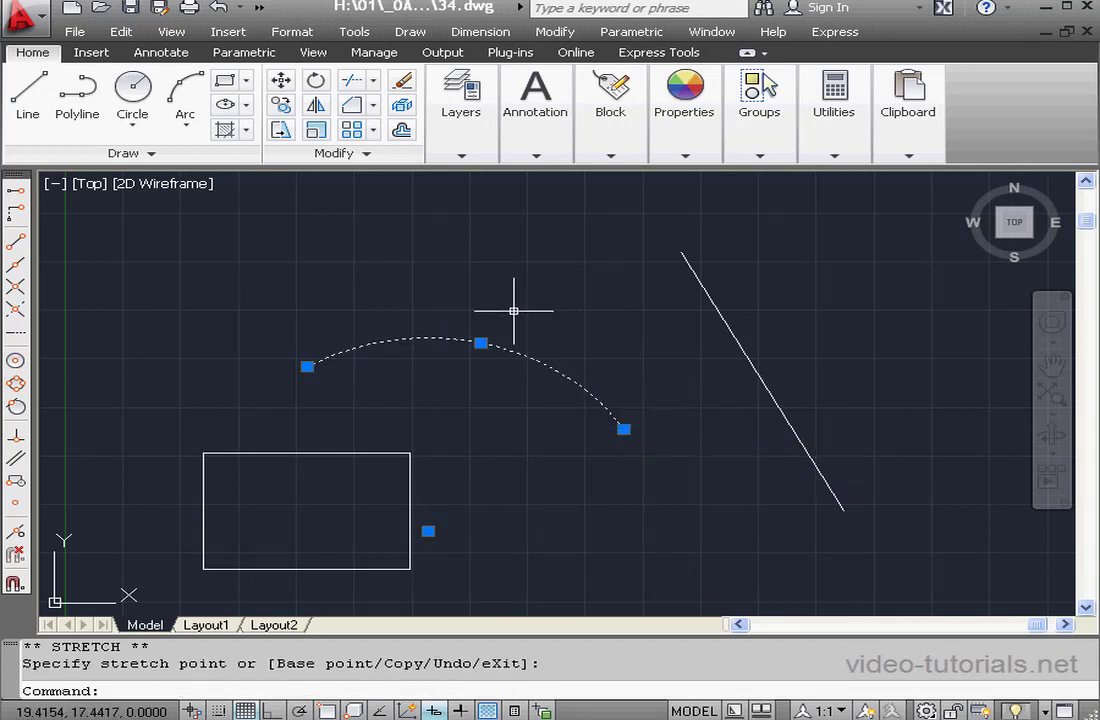
Step: Set the arc's radius to 10 using the Radius option of its midpoint grip
mouse_move(481, 343)
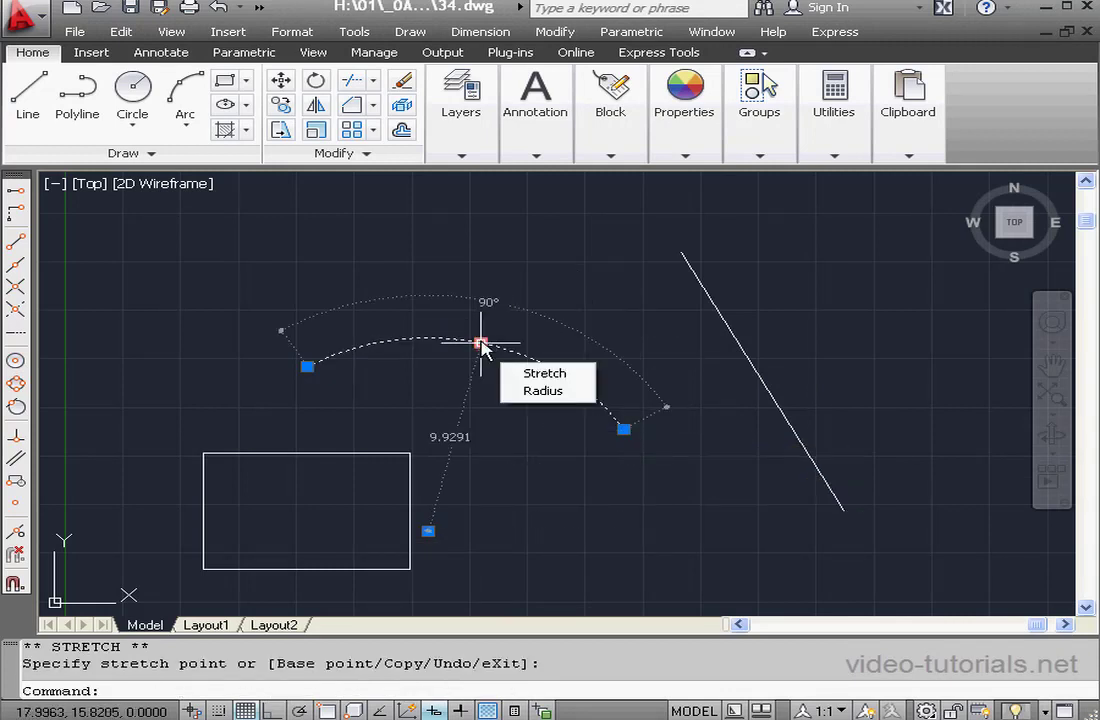
click(543, 391)
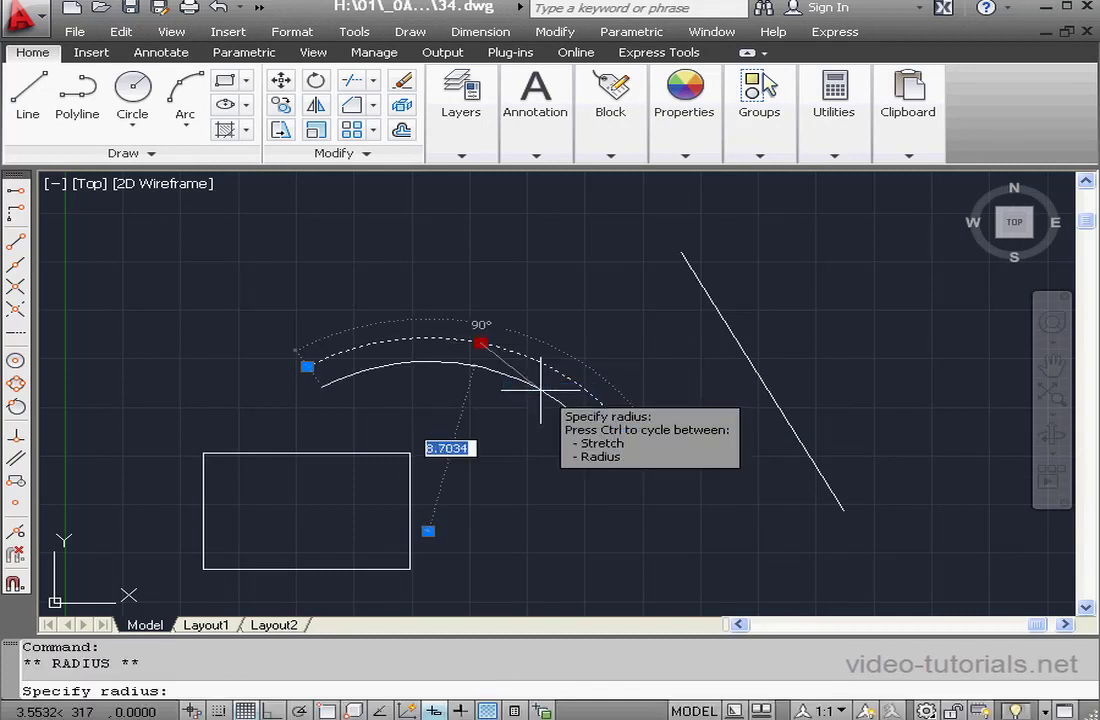
text(1)
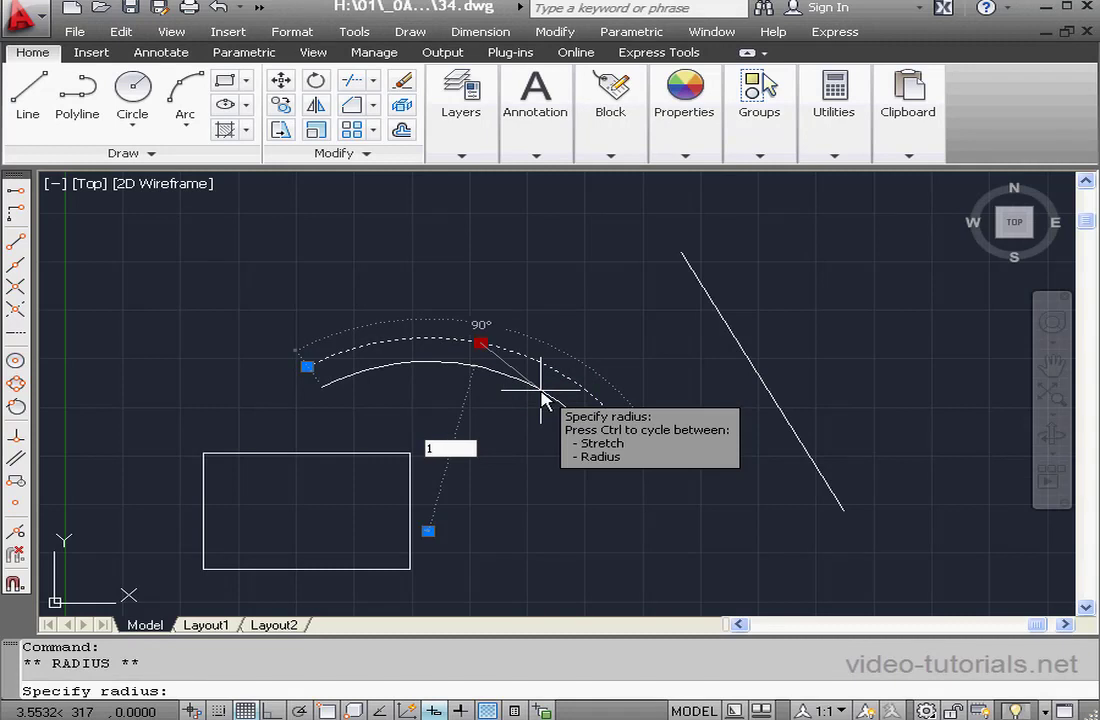
text(0)
key(Return)
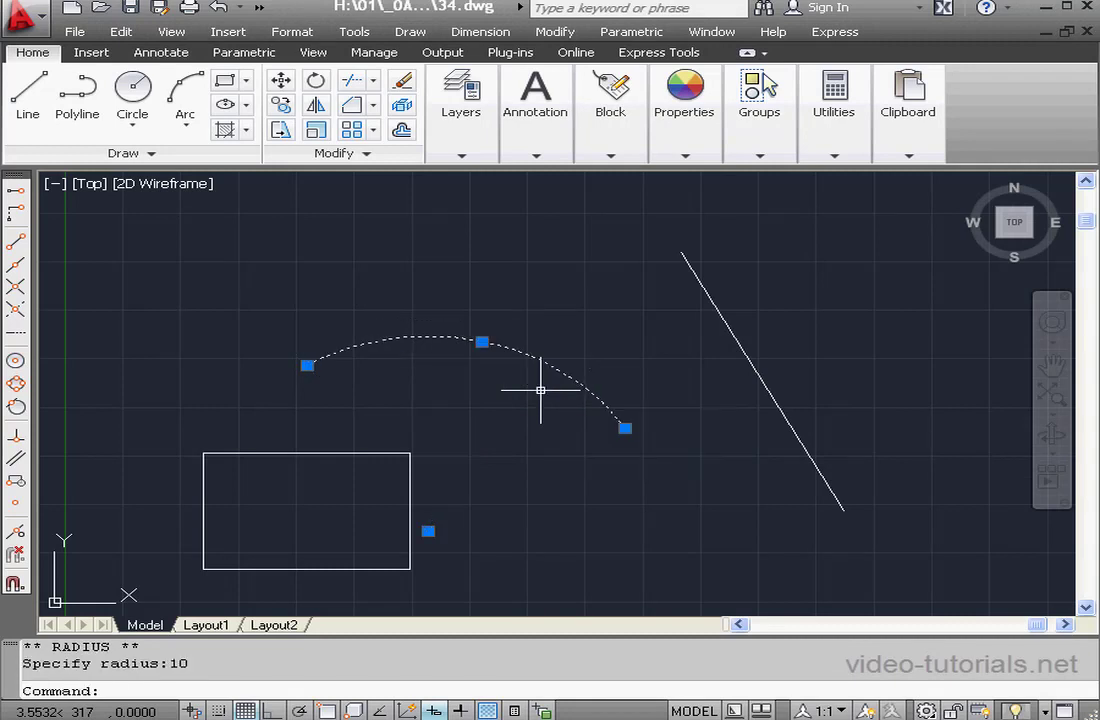
Step: Disable dimension input in the dynamic input settings, leaving pointer input enabled
right_click(433, 711)
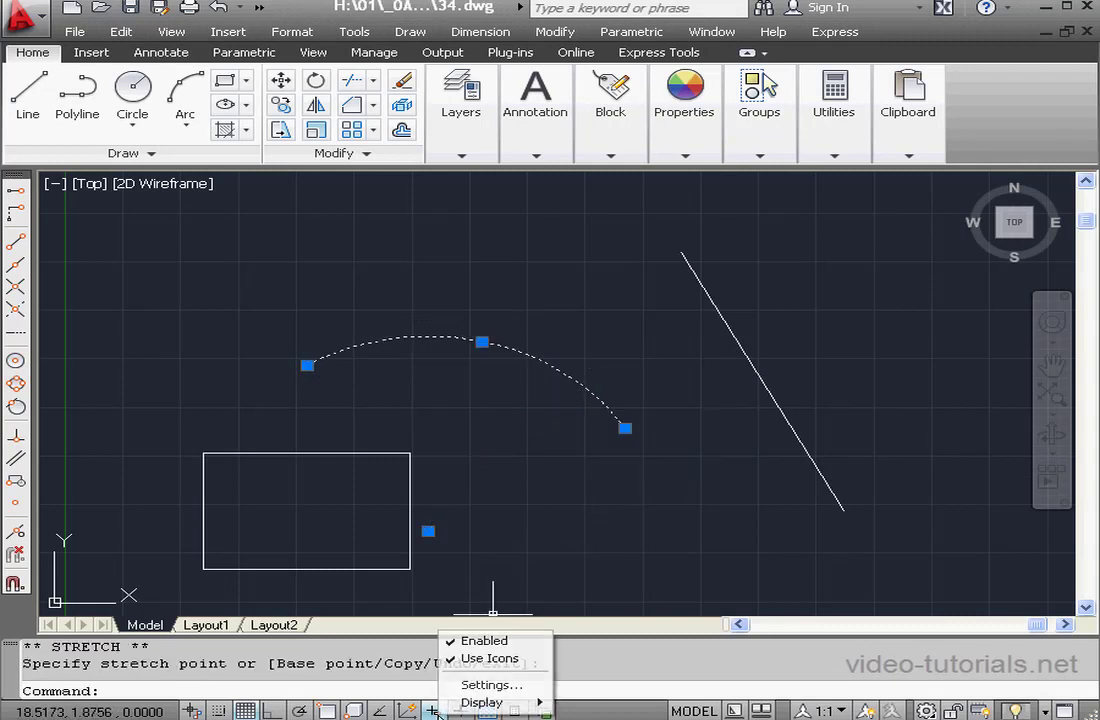
click(492, 686)
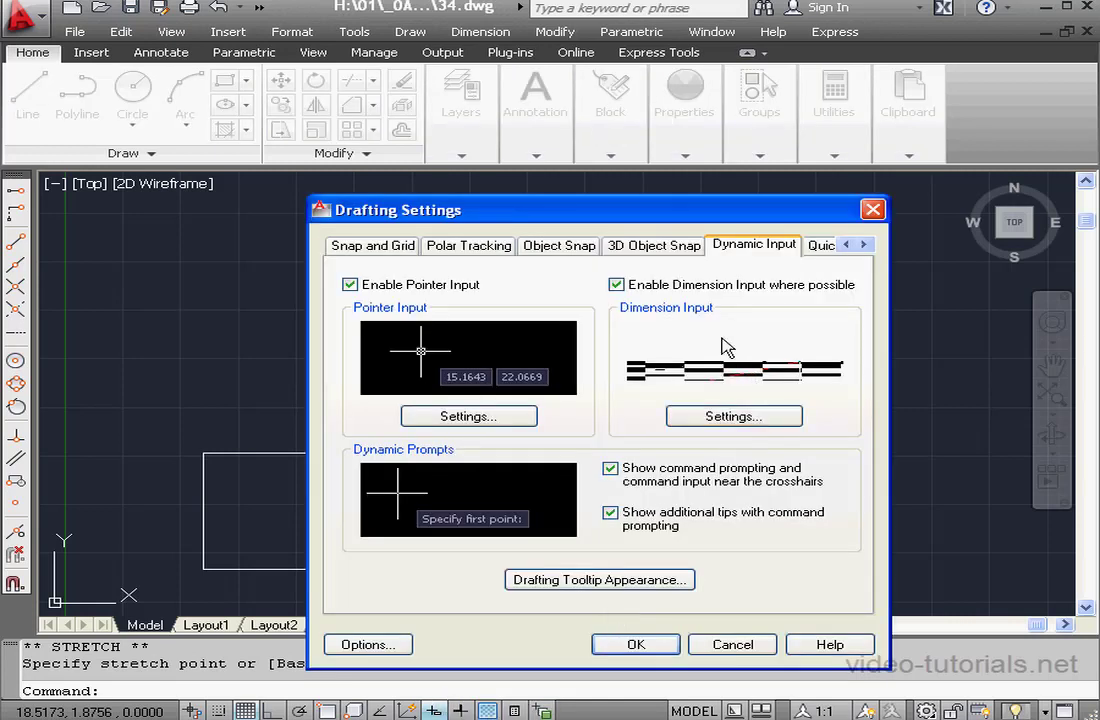
click(617, 285)
click(636, 644)
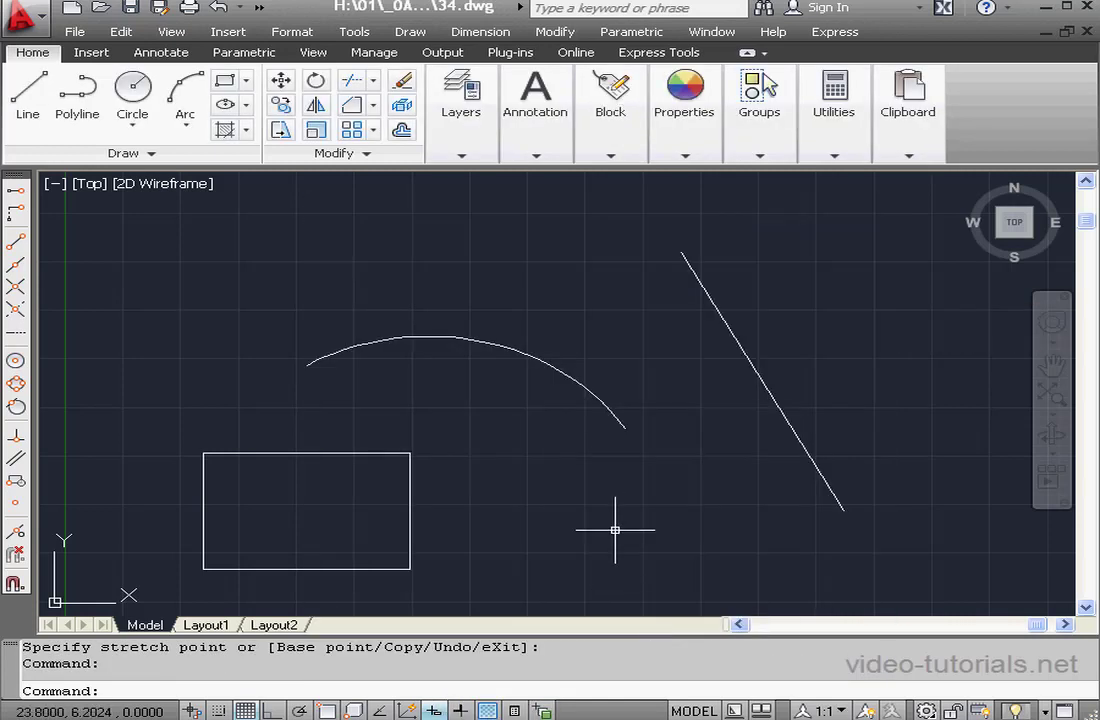
Step: Stretch the arc's right endpoint grip by a relative offset of 1,1
click(594, 392)
click(624, 427)
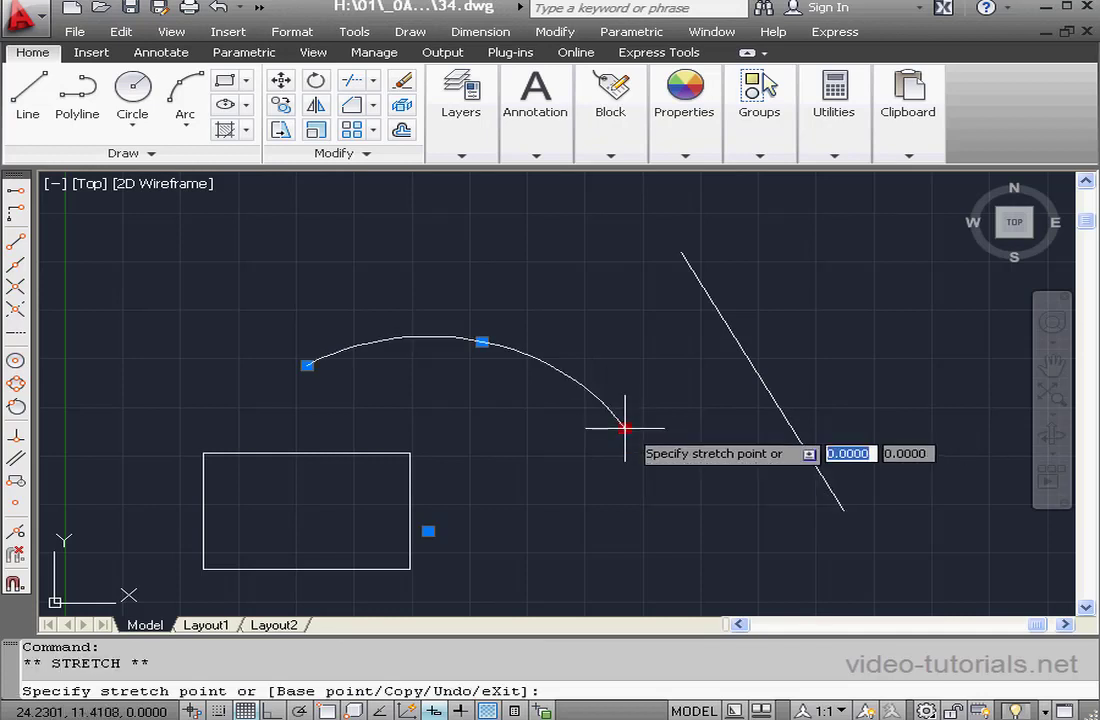
text(1)
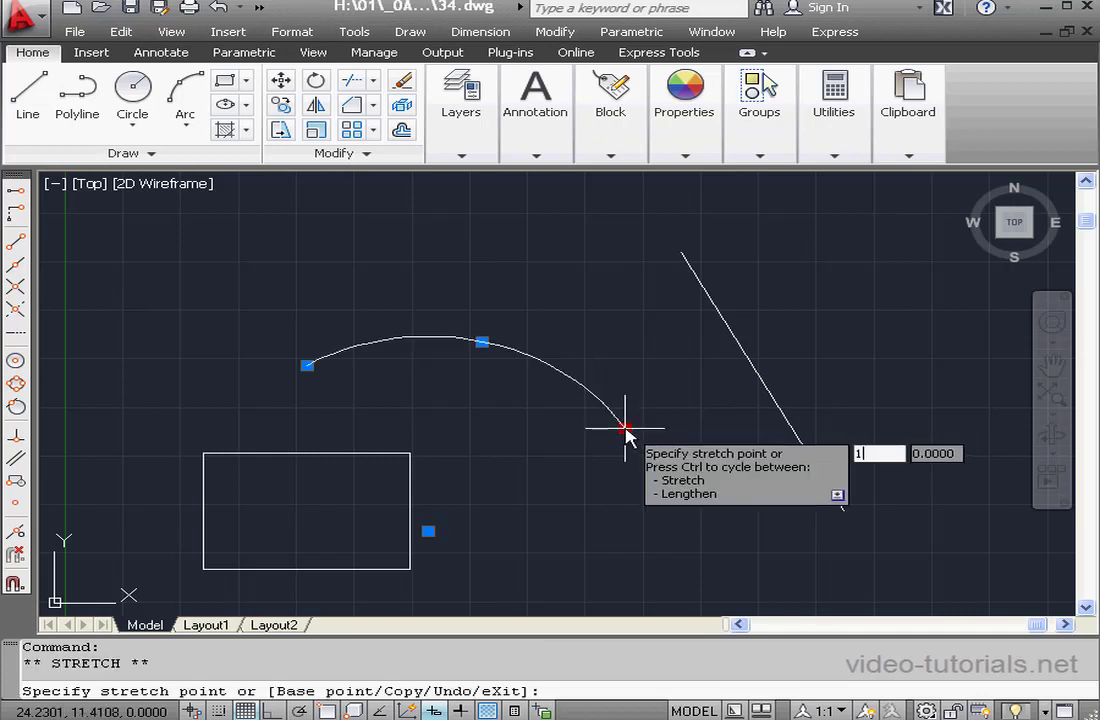
key(Tab)
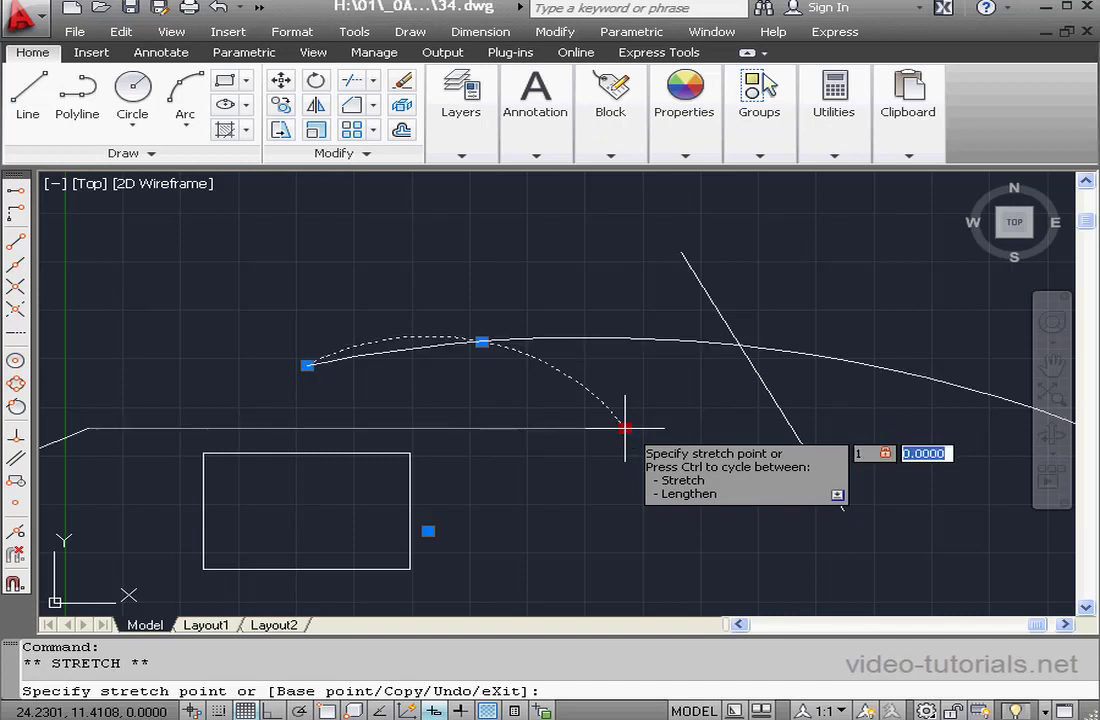
text(1)
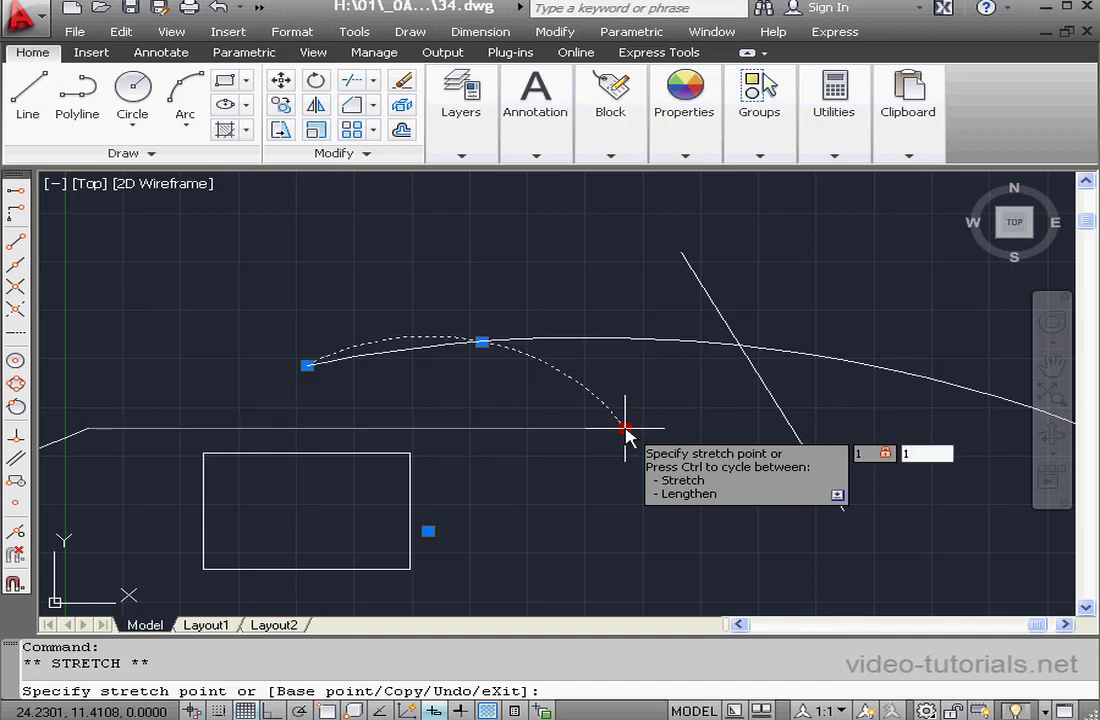
key(Return)
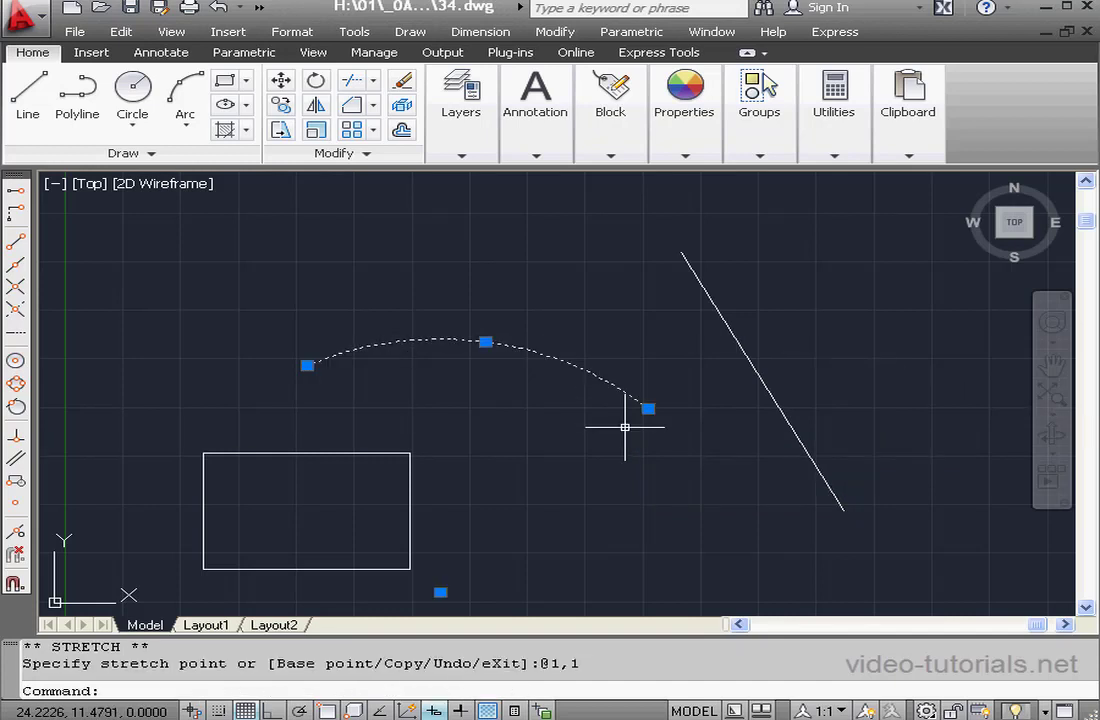
Step: Clear the arc selection and stretch a copy of the rectangle's upper-right corner grip to the slanted line's upper endpoint
right_click(600, 297)
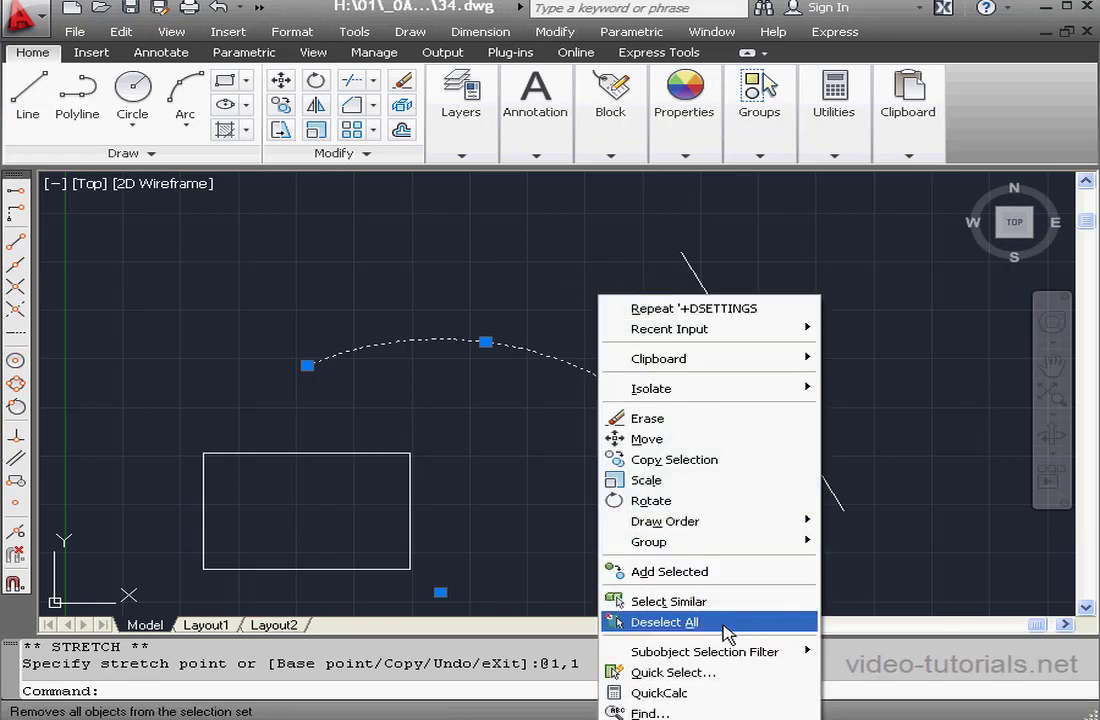
click(664, 622)
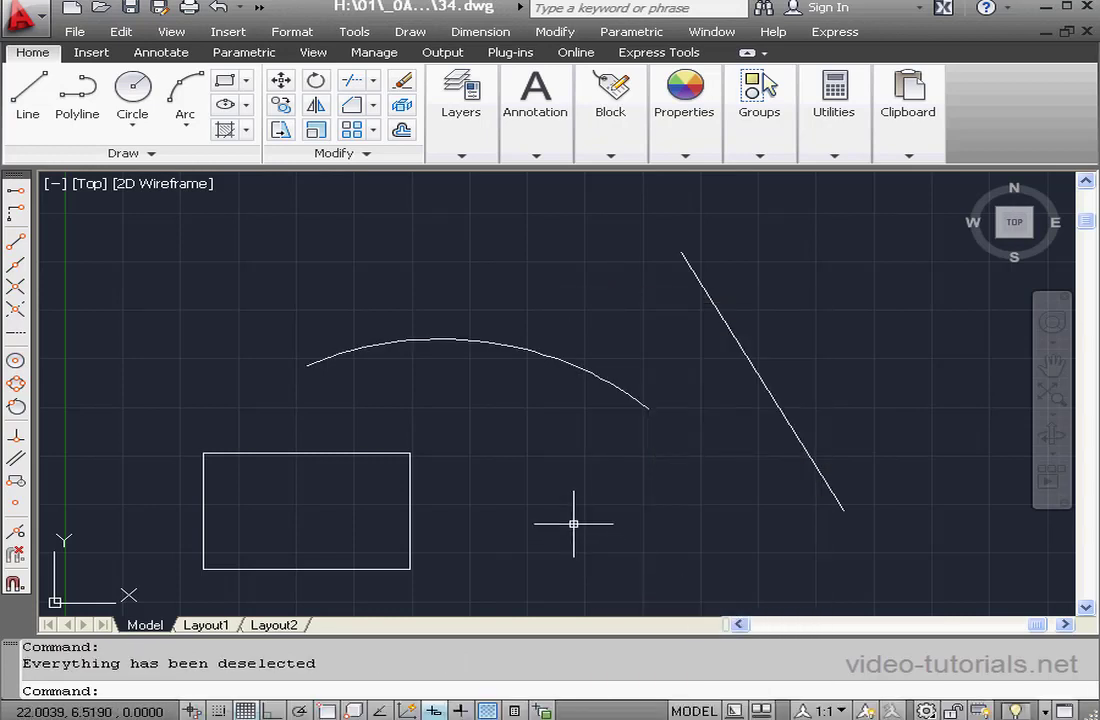
click(412, 501)
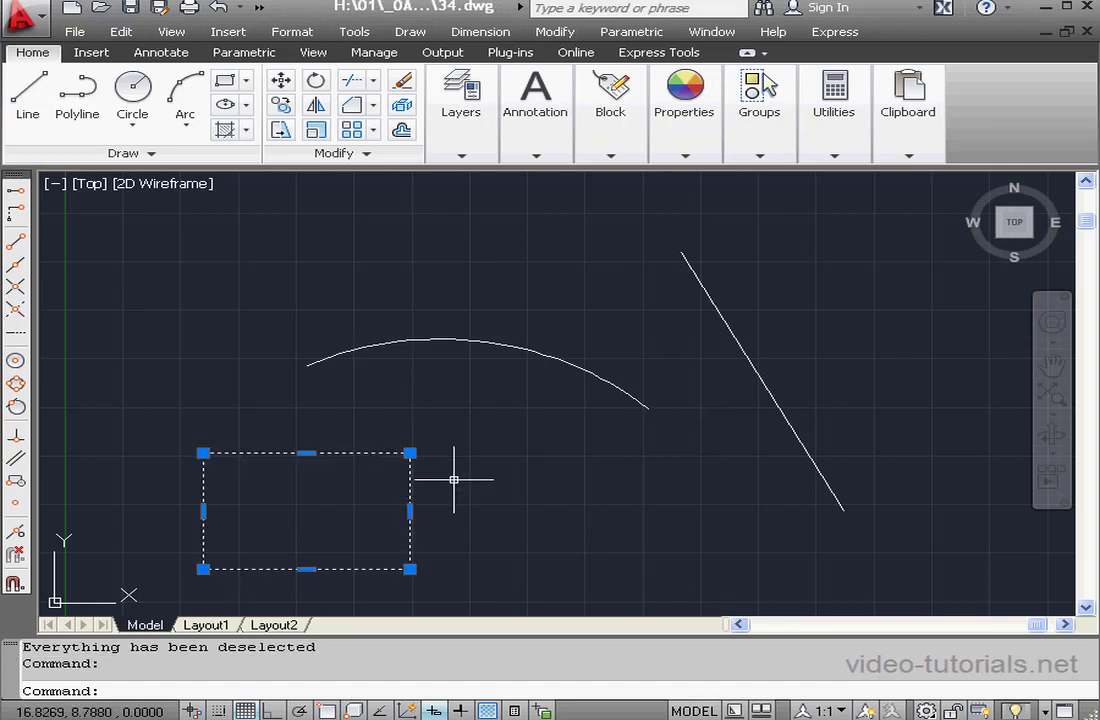
click(410, 453)
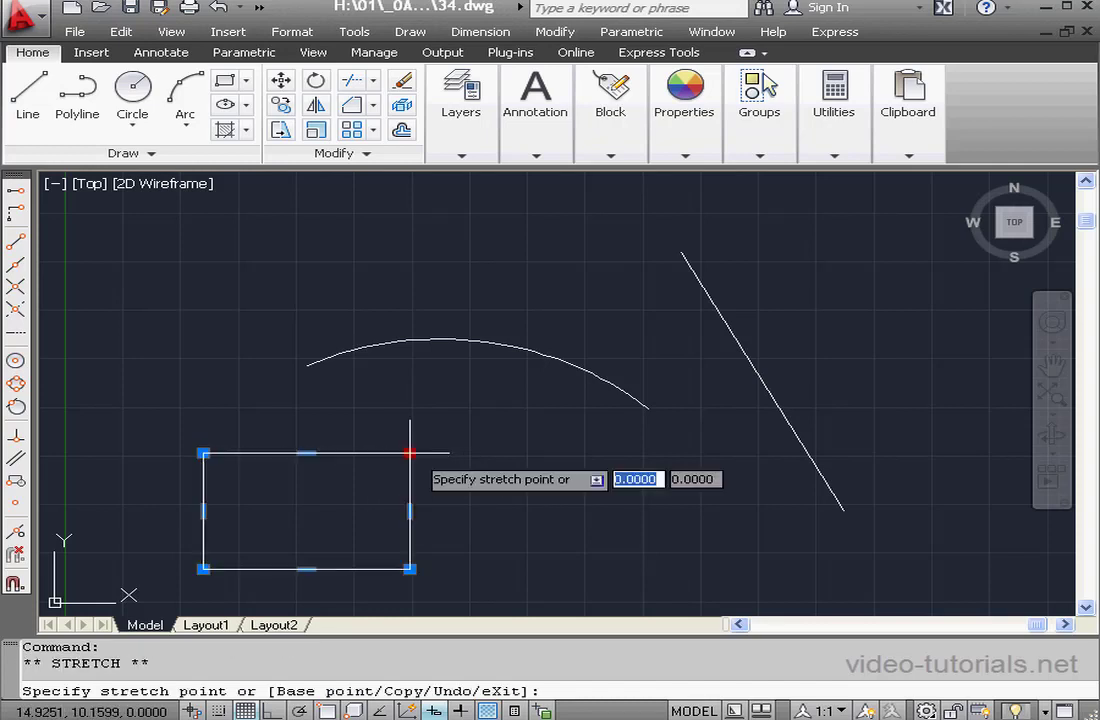
right_click(410, 454)
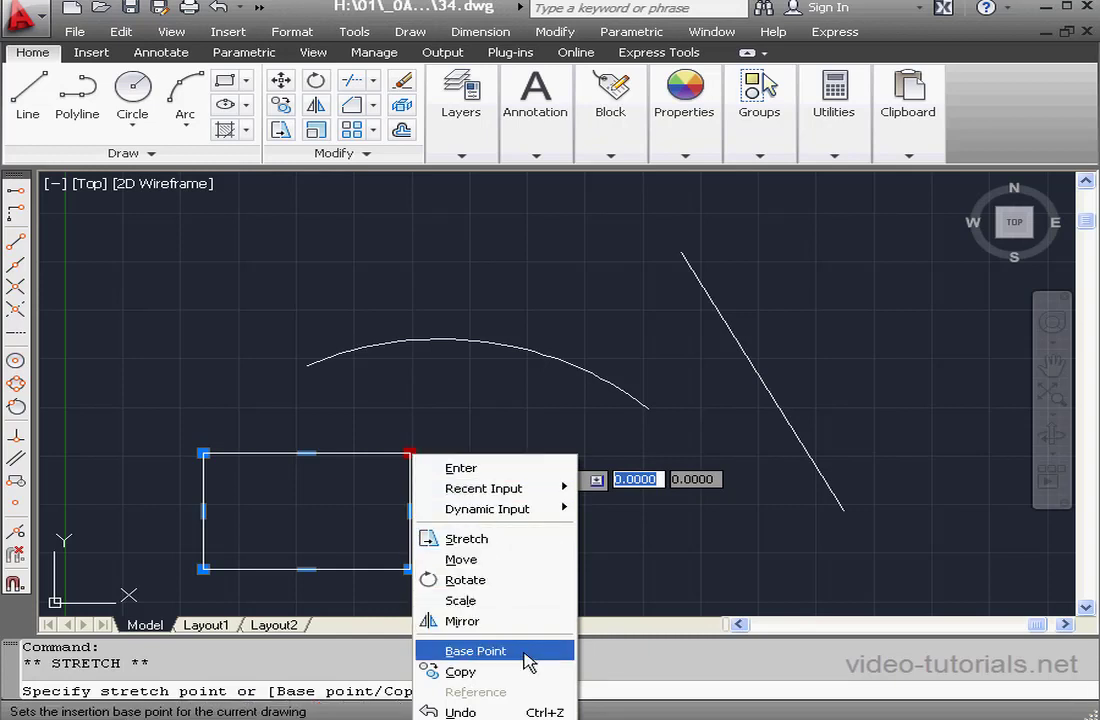
click(461, 674)
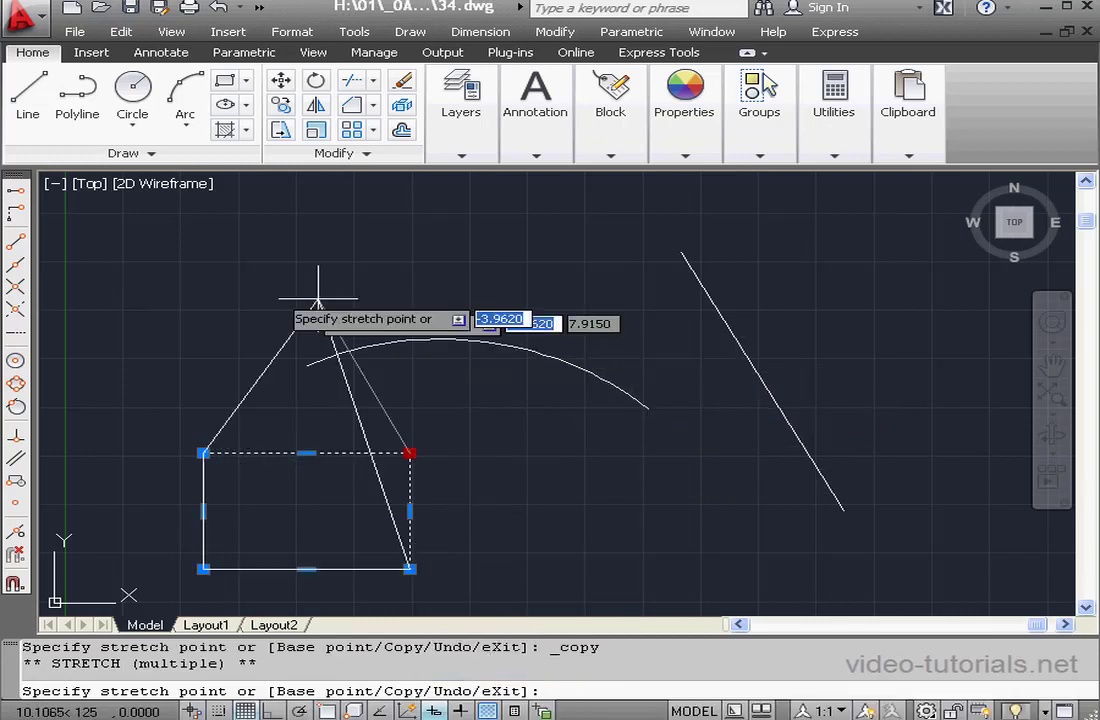
click(683, 254)
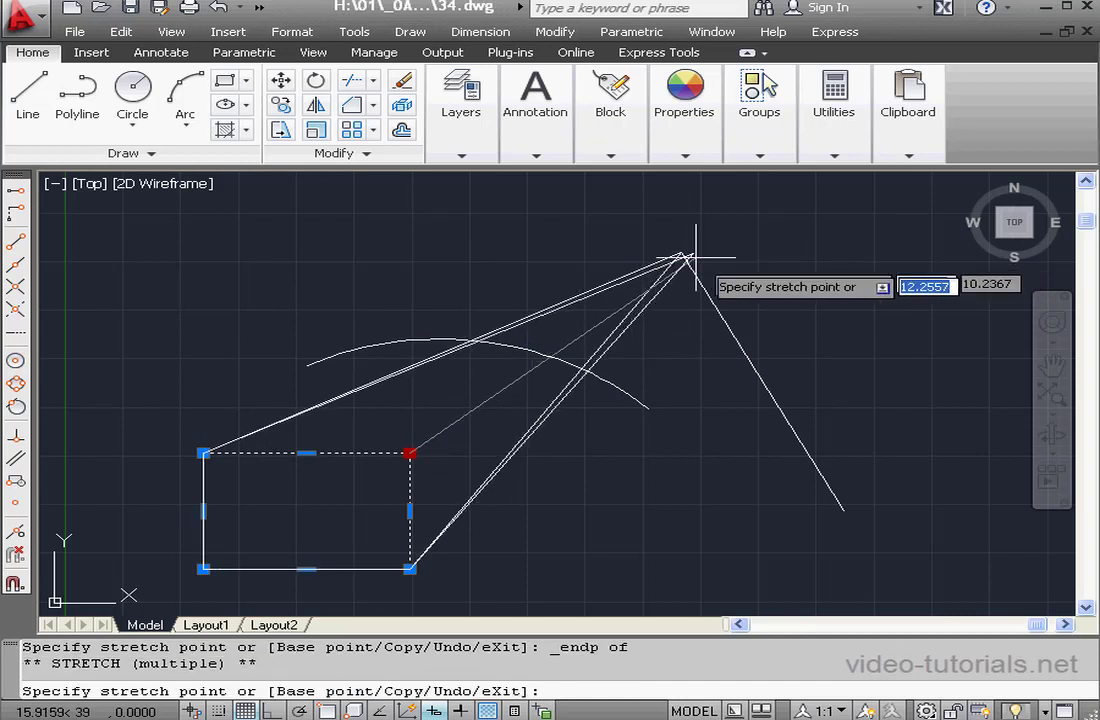
Step: Stretch two more copies of the rectangle's corner to the slanted line's midpoint and lower endpoint
click(15, 264)
click(760, 379)
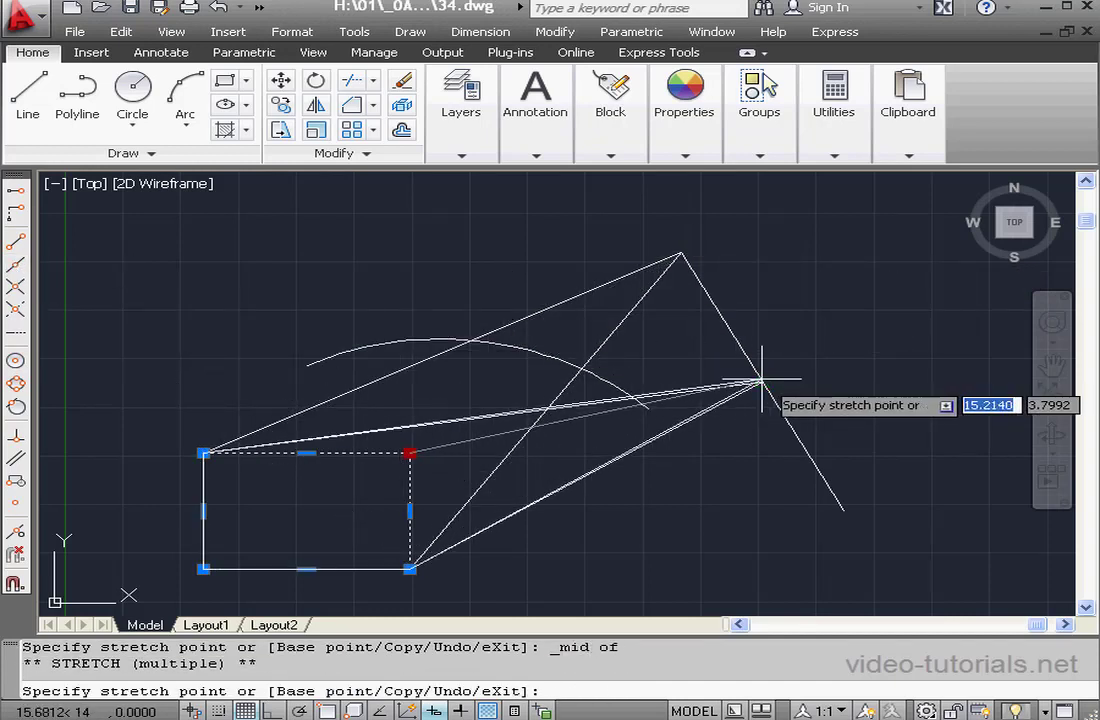
click(14, 244)
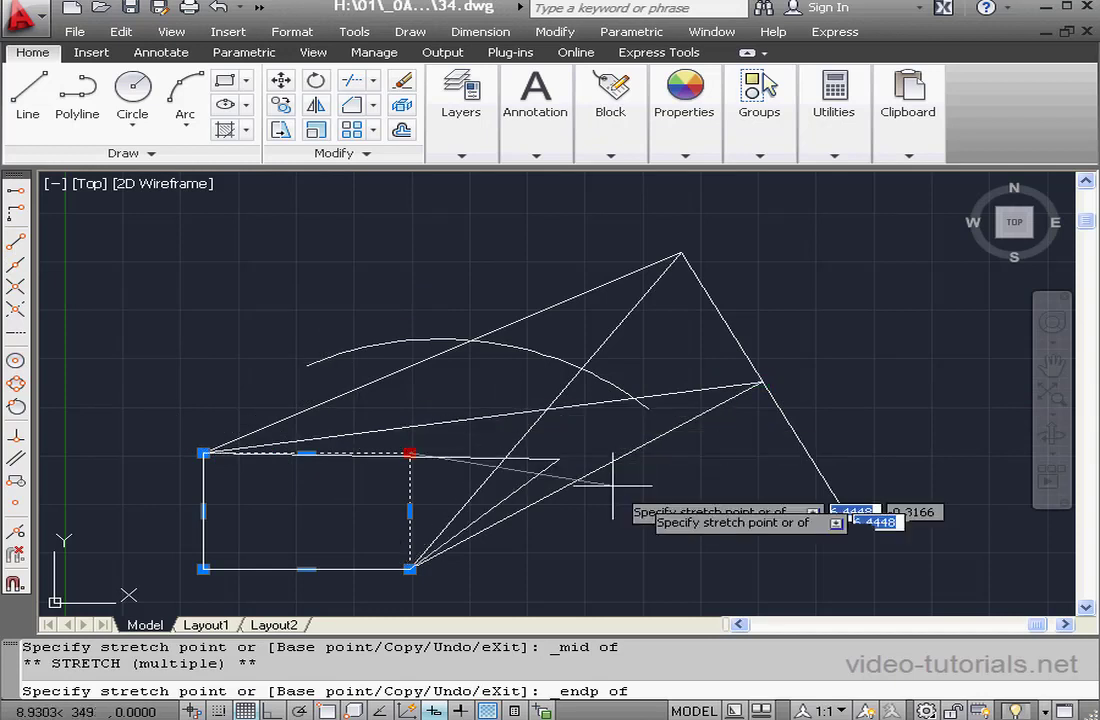
click(842, 511)
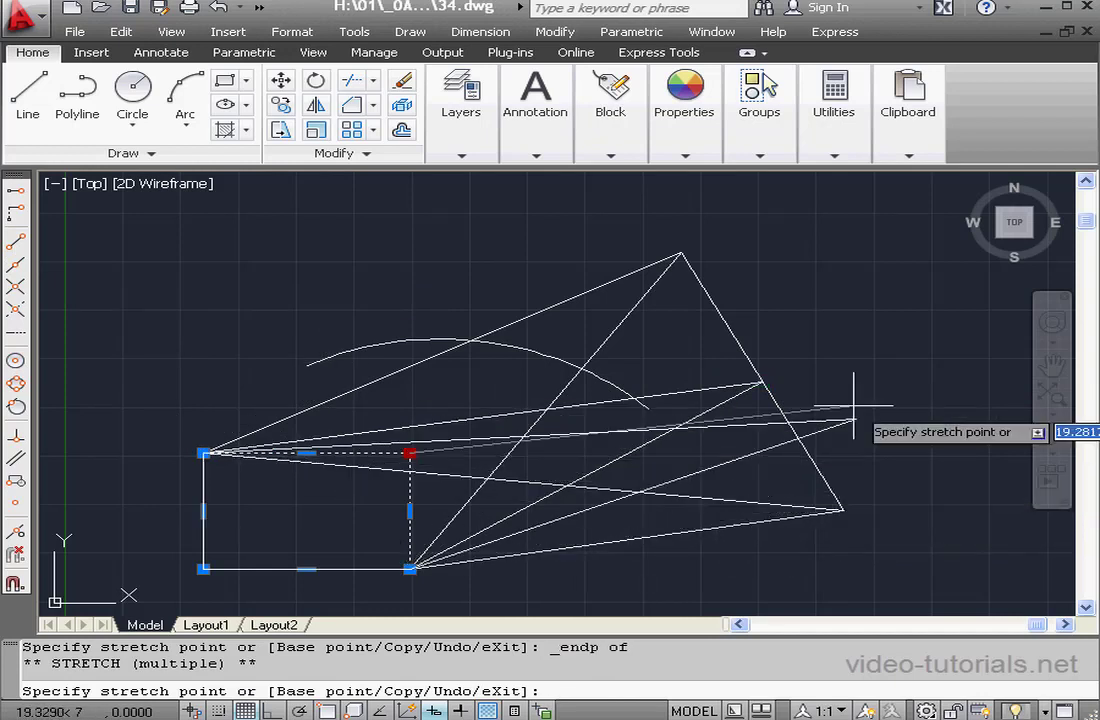
right_click(842, 377)
click(928, 386)
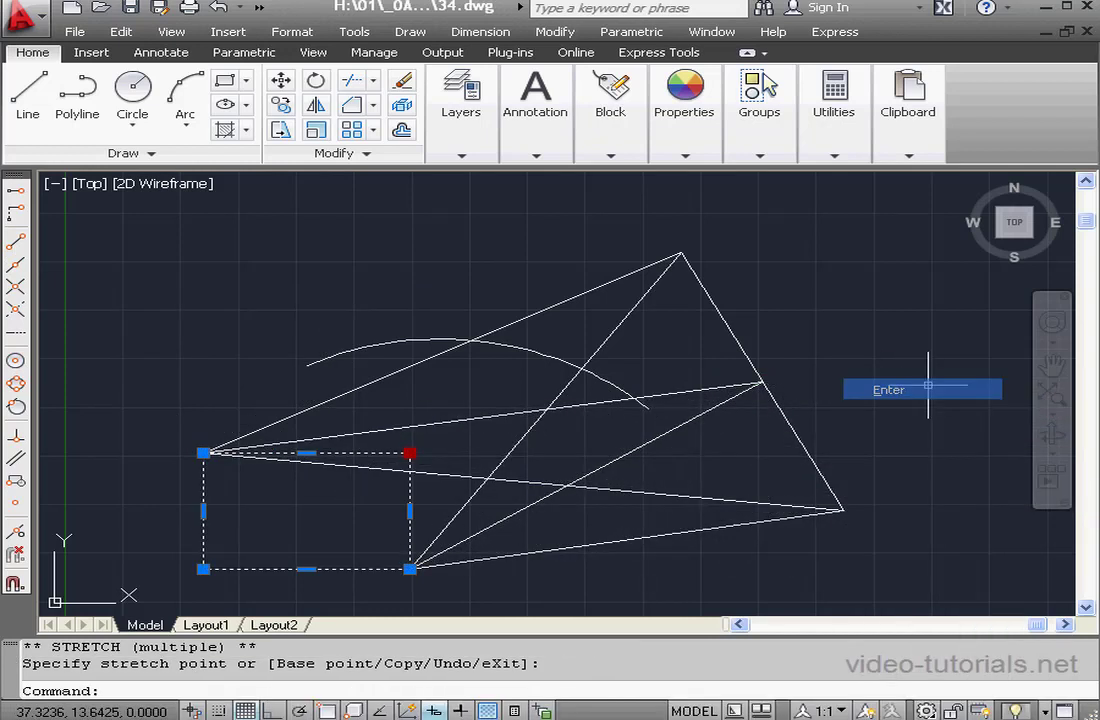
Step: Rotate the original rectangle and the slanted line together by 10 degrees about the line's midpoint
click(790, 422)
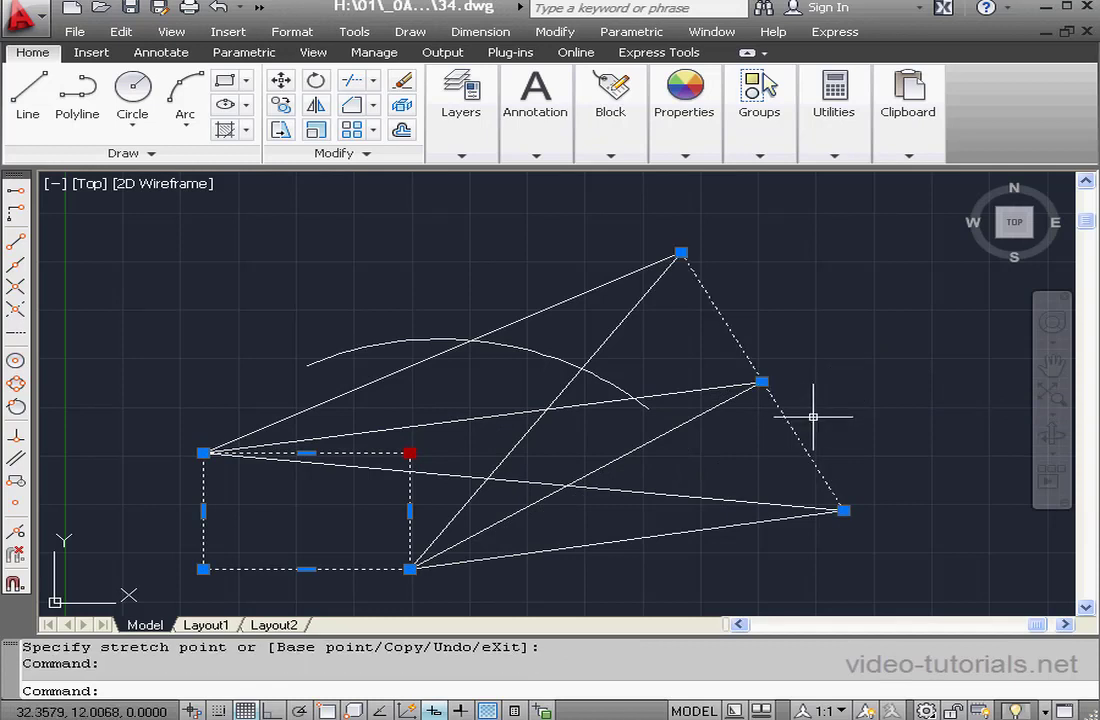
right_click(762, 382)
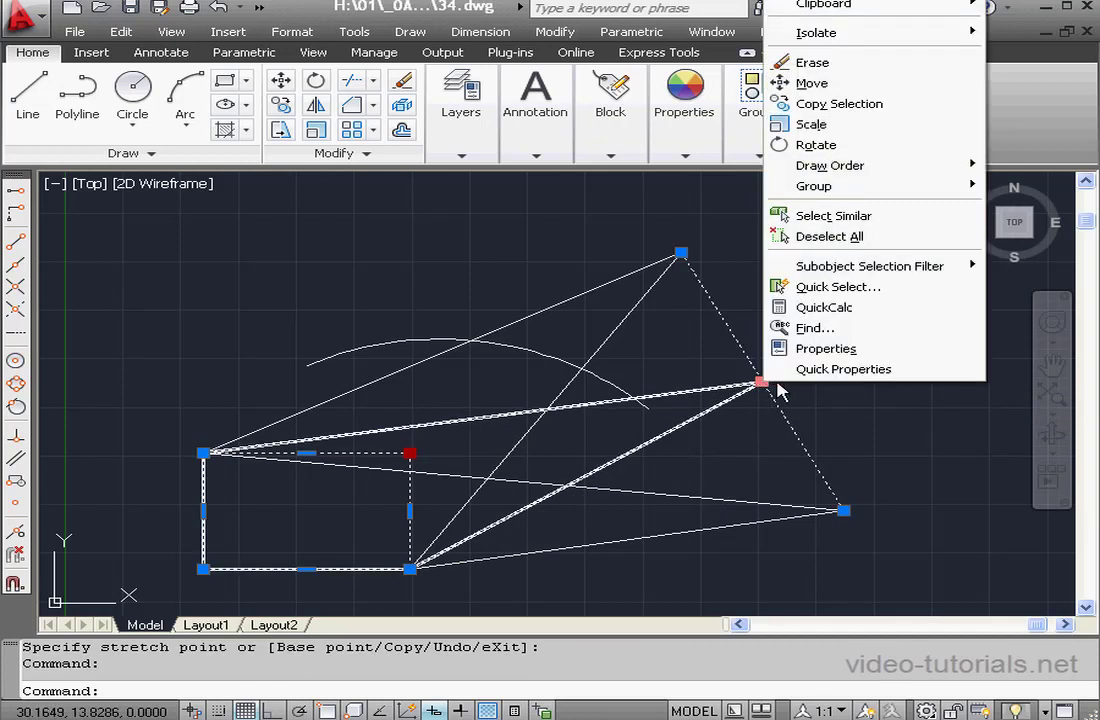
click(840, 145)
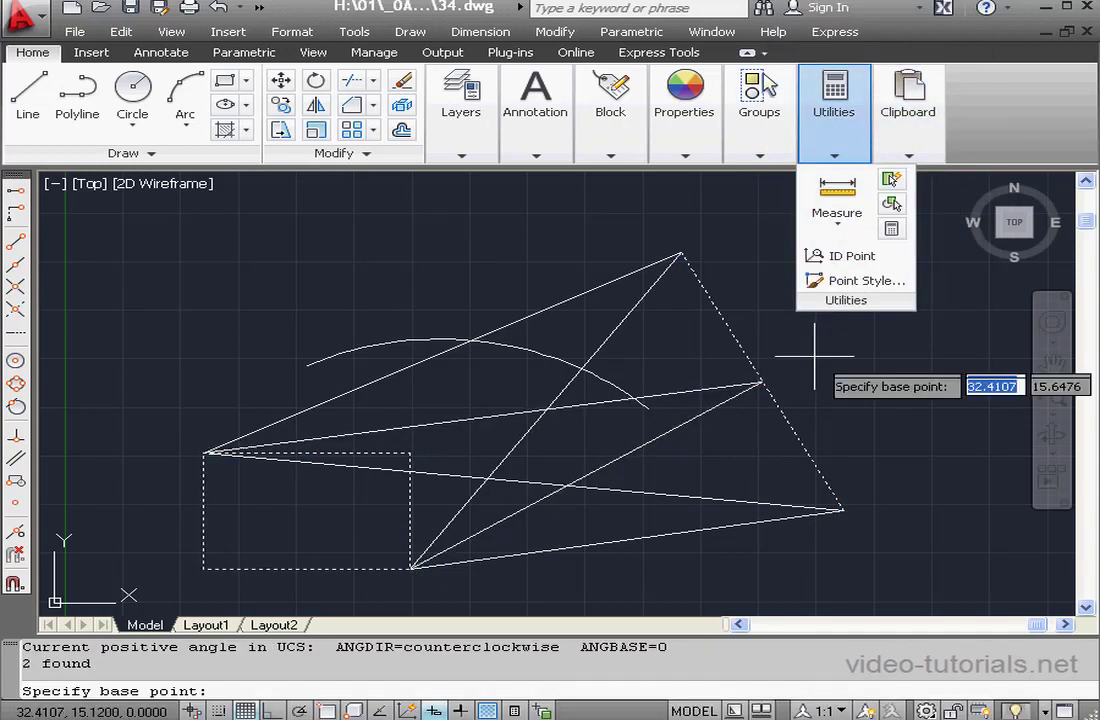
click(16, 286)
click(762, 383)
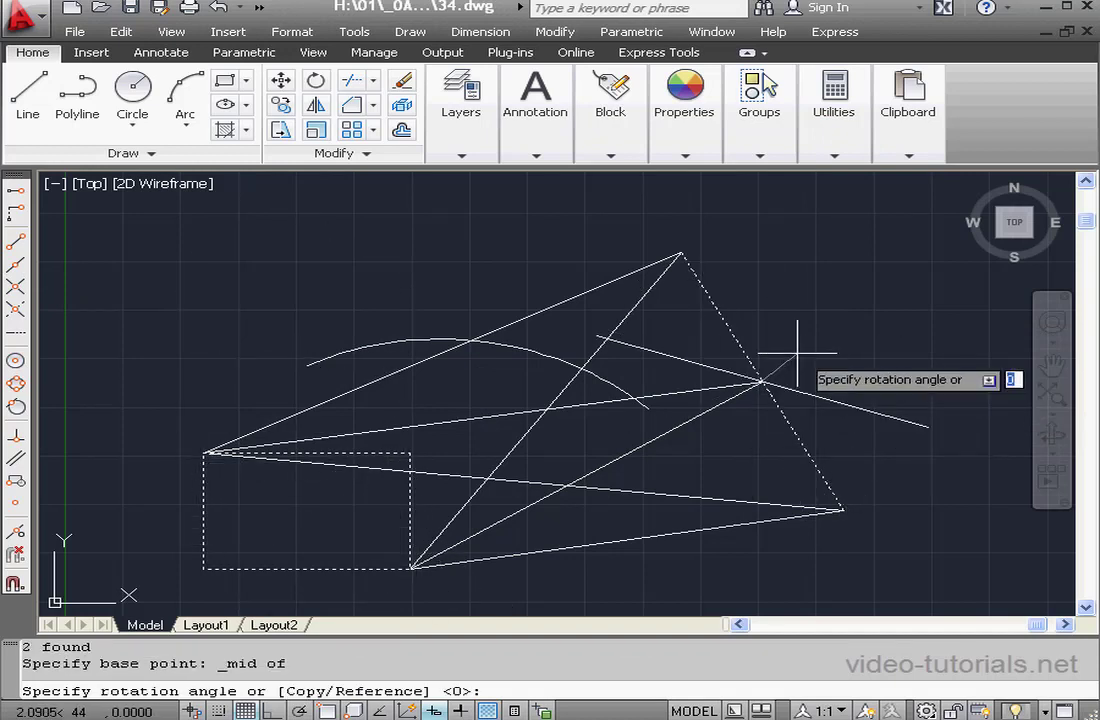
text(1)
key(Return)
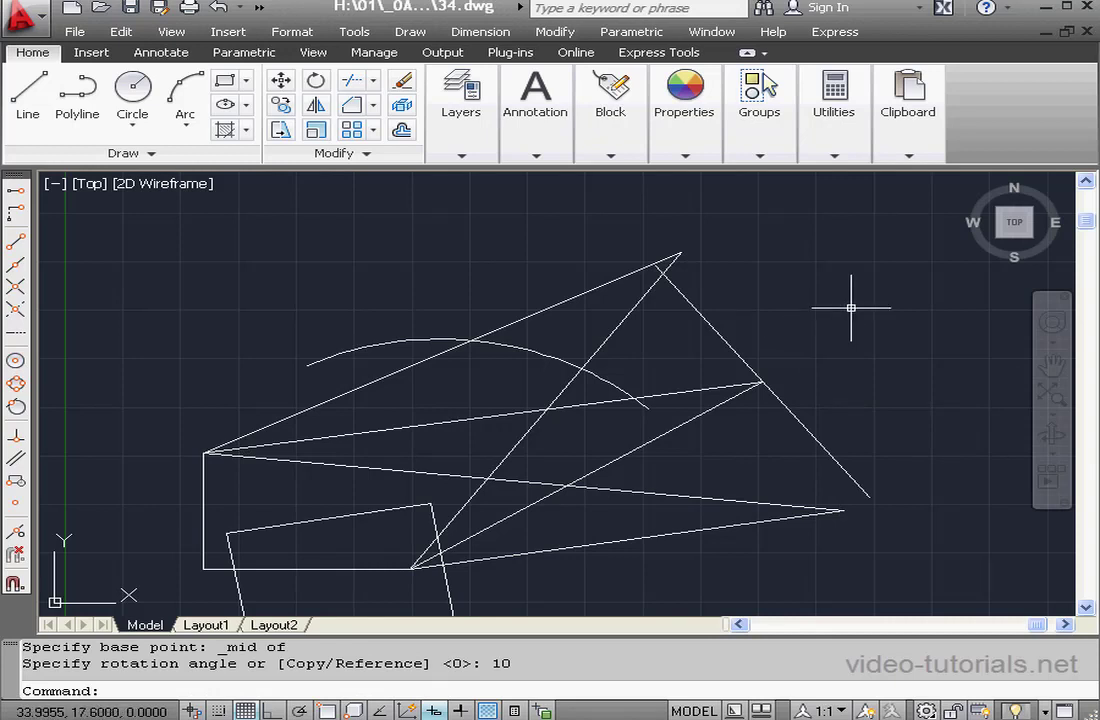